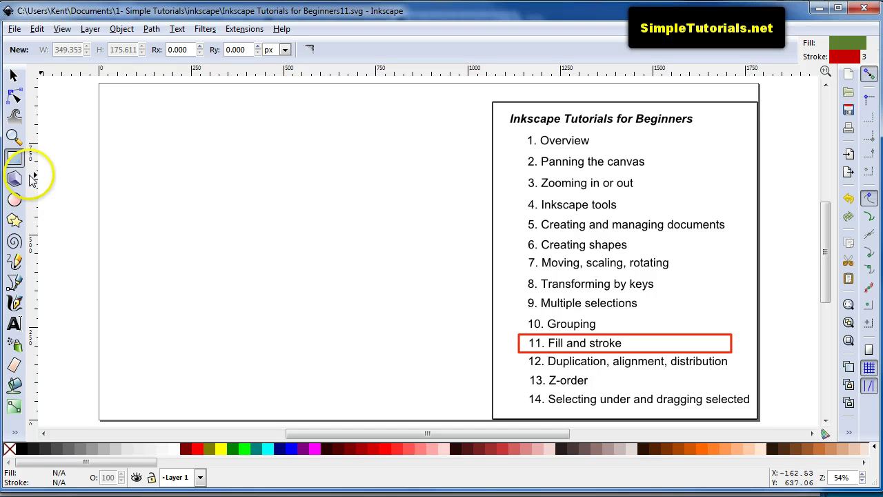
Drag out the green, red-outlined rectangle to about 317.6 by 186.8 px on the left.
{"action": "left_click_drag", "start_coordinate": [216, 184], "coordinate": [335, 253]}
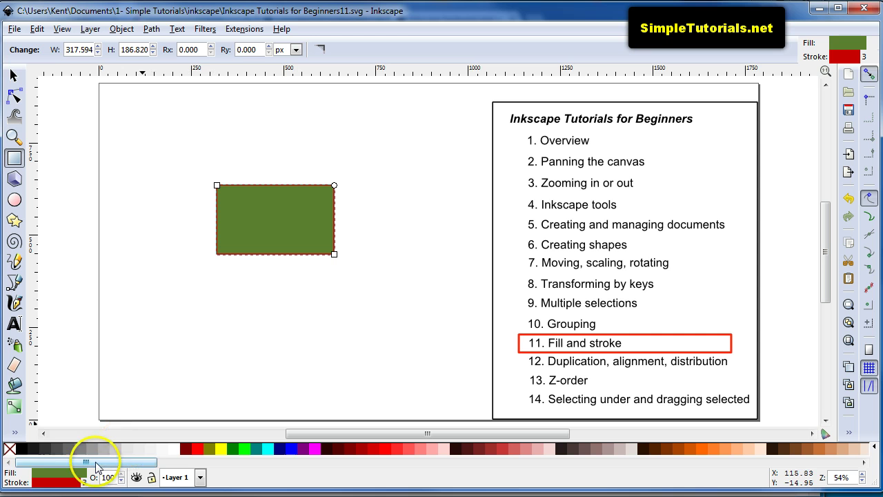
Show the rectangle's red c80000ff stroke paint in the Fill and Stroke dialog.
{"action": "left_click", "coordinate": [53, 477]}
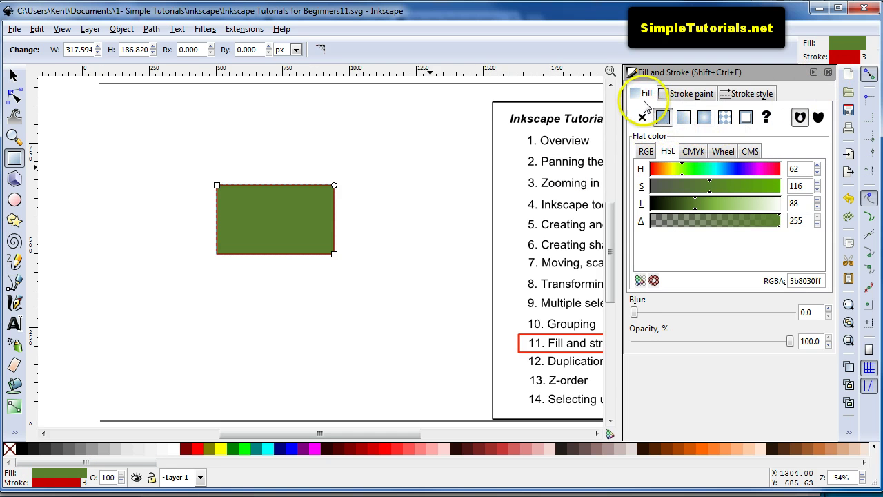
{"action": "left_click", "coordinate": [828, 71]}
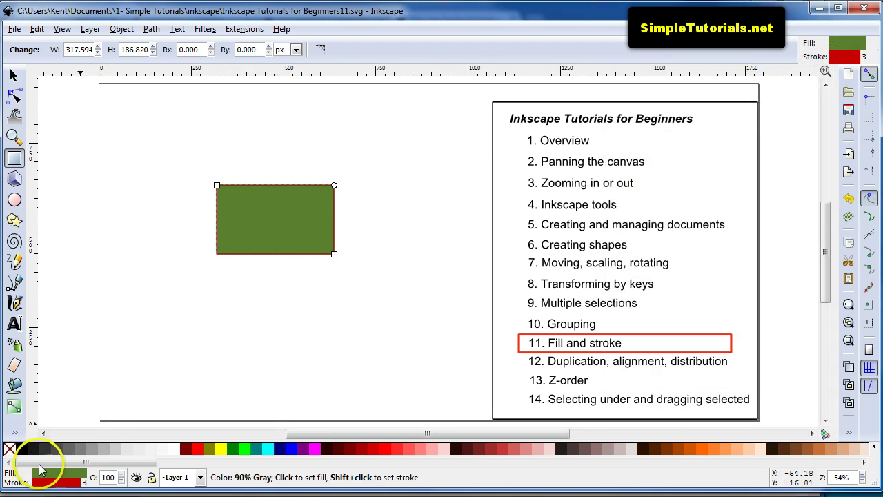
{"action": "left_click", "coordinate": [55, 483]}
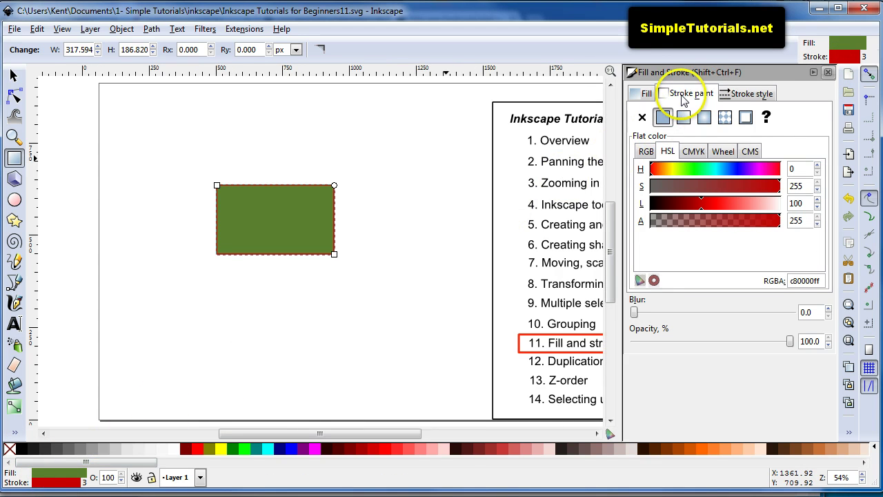
{"action": "left_click", "coordinate": [642, 93]}
{"action": "left_click", "coordinate": [680, 94]}
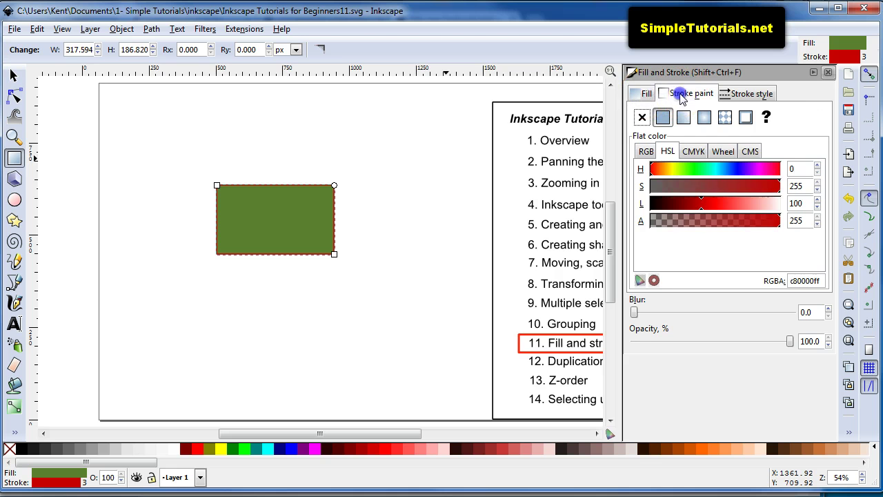
{"action": "left_click", "coordinate": [647, 95]}
{"action": "left_click", "coordinate": [683, 92]}
{"action": "left_click", "coordinate": [743, 93]}
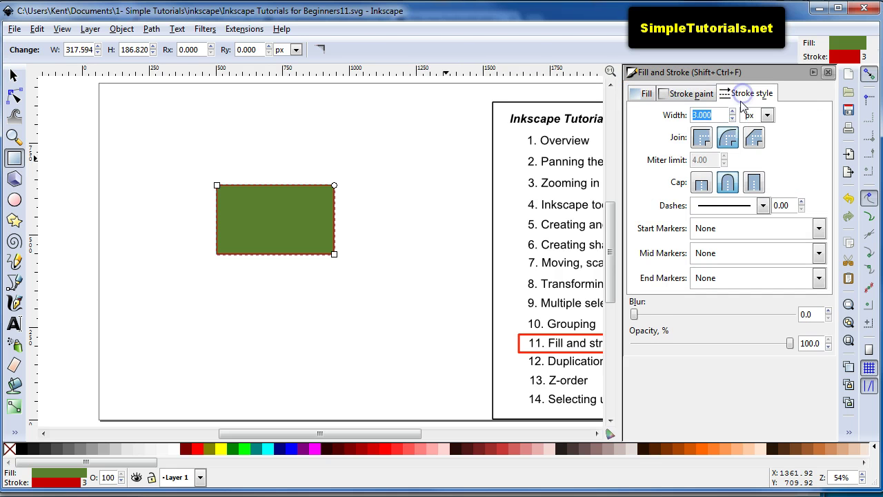
{"action": "left_click", "coordinate": [683, 94]}
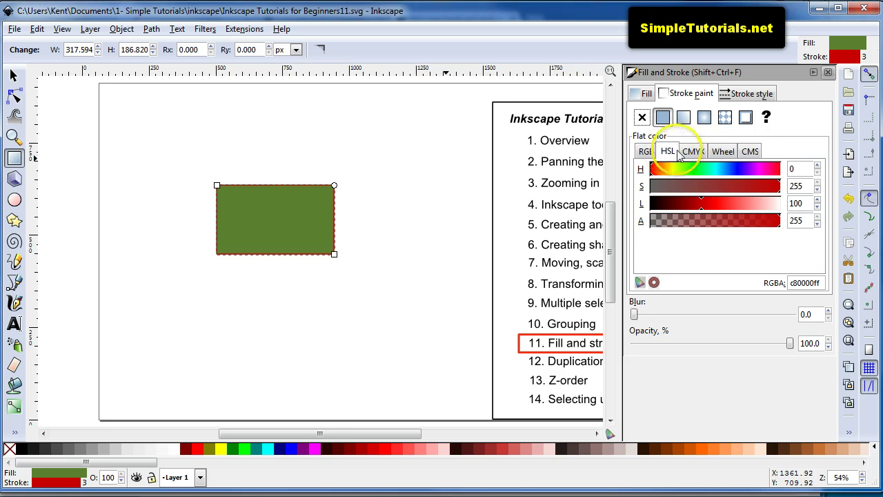
Set the rectangle's outline to orange using the colour wheel.
{"action": "left_click", "coordinate": [725, 153]}
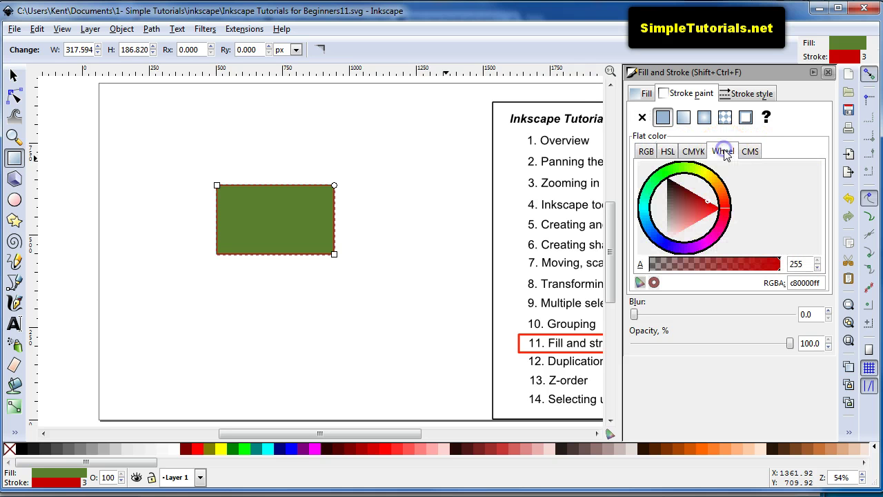
{"action": "left_click", "coordinate": [725, 201]}
{"action": "left_click", "coordinate": [714, 200]}
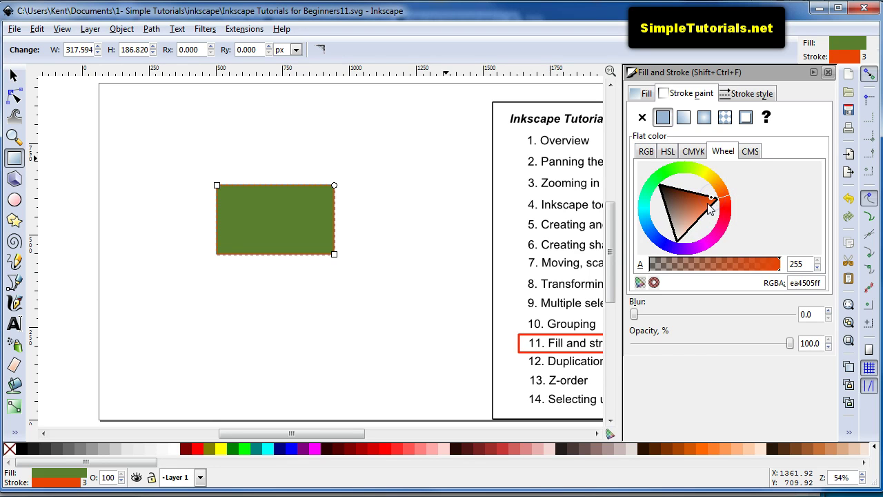
{"action": "left_click", "coordinate": [705, 204]}
{"action": "left_click", "coordinate": [718, 184]}
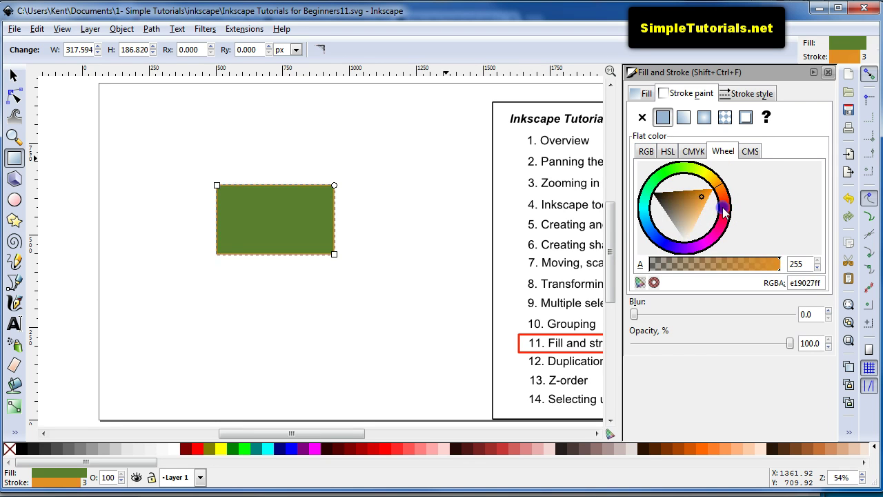
{"action": "left_click", "coordinate": [723, 209]}
{"action": "left_click", "coordinate": [725, 192]}
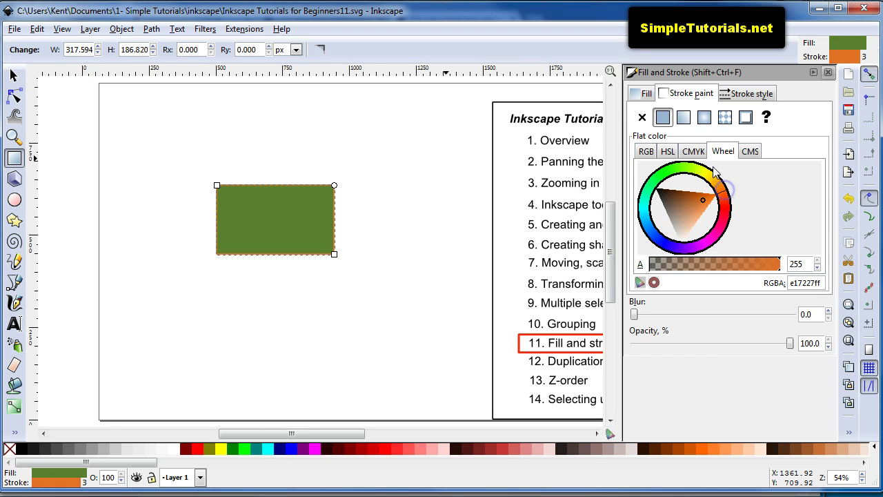
Set the rectangle's fill to greyish lavender a29cc3ff, shown as HSL values.
{"action": "left_click", "coordinate": [642, 94]}
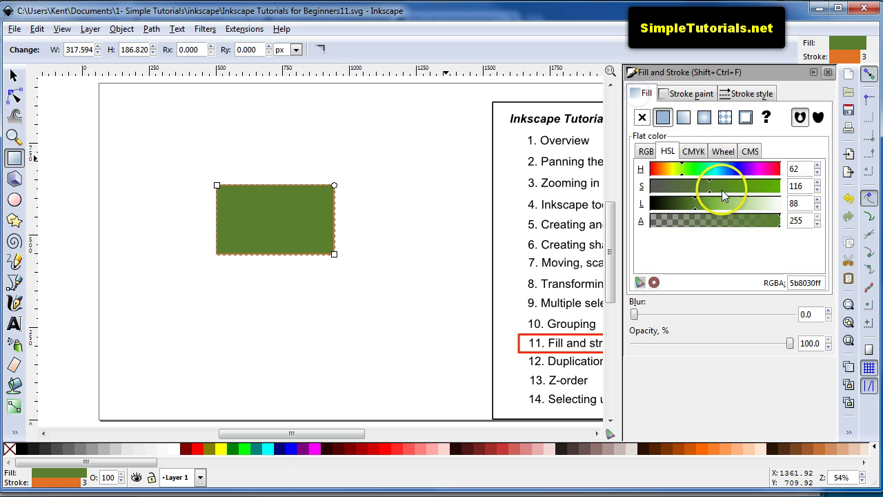
{"action": "left_click", "coordinate": [724, 152]}
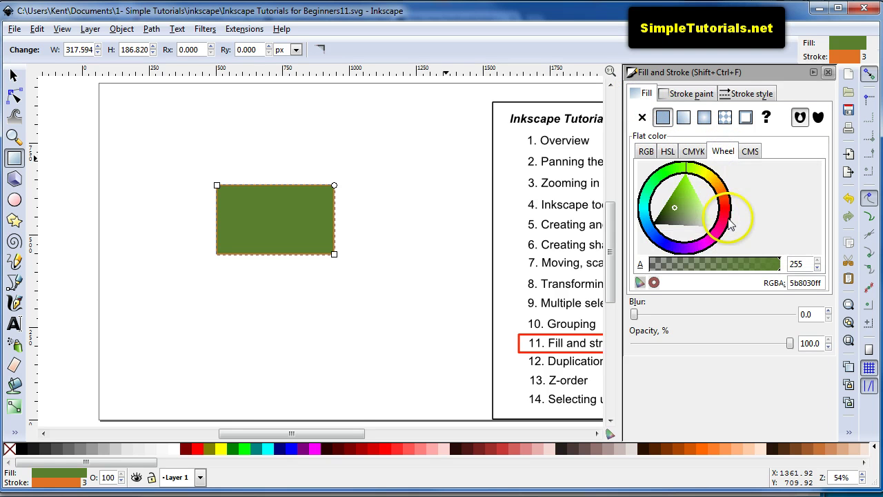
{"action": "mouse_move", "coordinate": [693, 205]}
{"action": "left_mouse_down"}
{"action": "mouse_move", "coordinate": [712, 197]}
{"action": "mouse_move", "coordinate": [728, 208]}
{"action": "mouse_move", "coordinate": [725, 224]}
{"action": "mouse_move", "coordinate": [711, 245]}
{"action": "mouse_move", "coordinate": [680, 251]}
{"action": "mouse_move", "coordinate": [665, 245]}
{"action": "mouse_move", "coordinate": [694, 210]}
{"action": "mouse_move", "coordinate": [679, 200]}
{"action": "left_mouse_up"}
{"action": "left_click", "coordinate": [679, 201]}
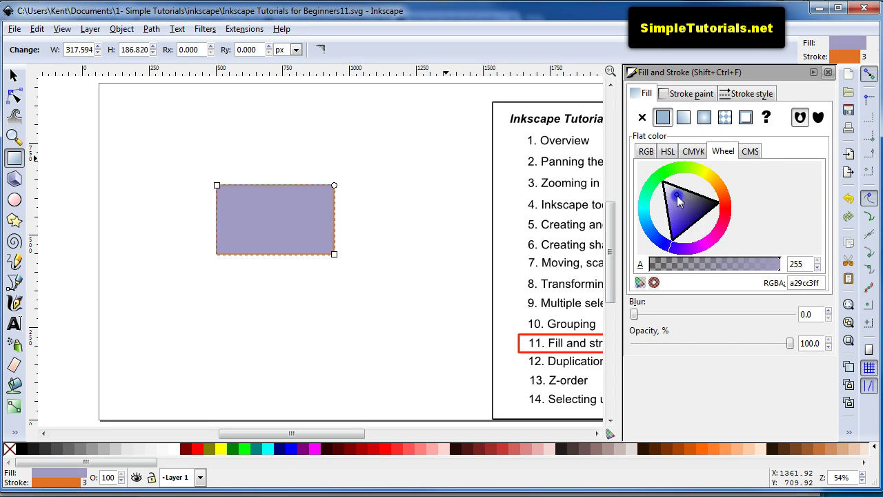
{"action": "left_click", "coordinate": [669, 152]}
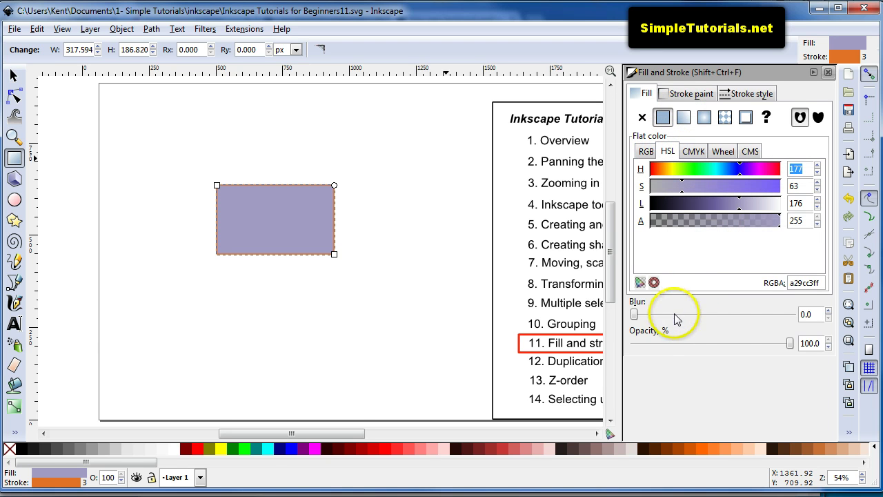
{"action": "left_click", "coordinate": [820, 282]}
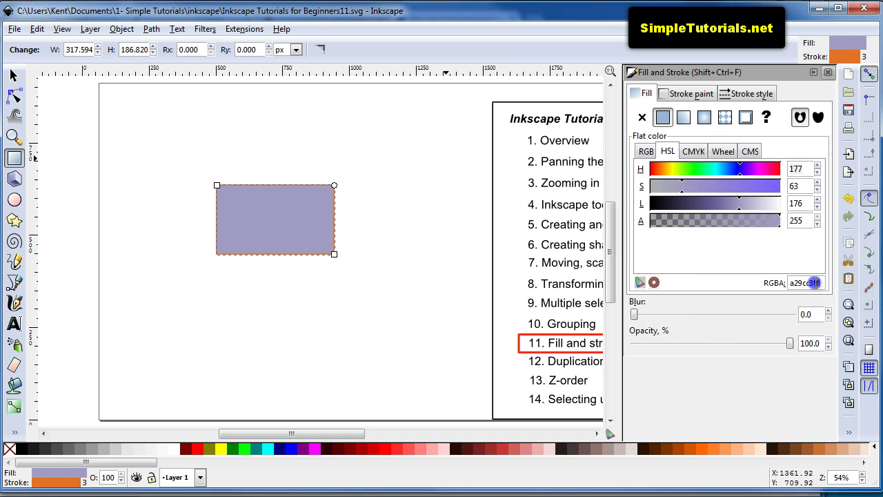
{"action": "left_click_drag", "start_coordinate": [808, 284], "coordinate": [821, 283]}
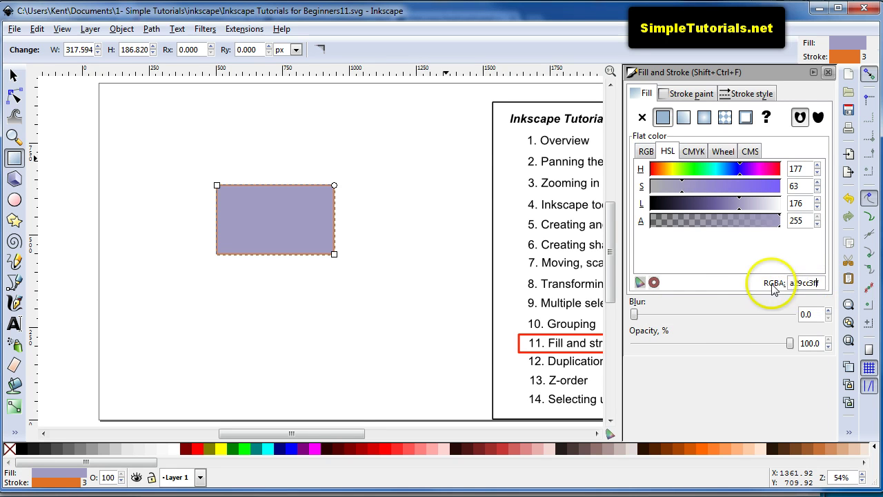
{"action": "left_click", "coordinate": [807, 283]}
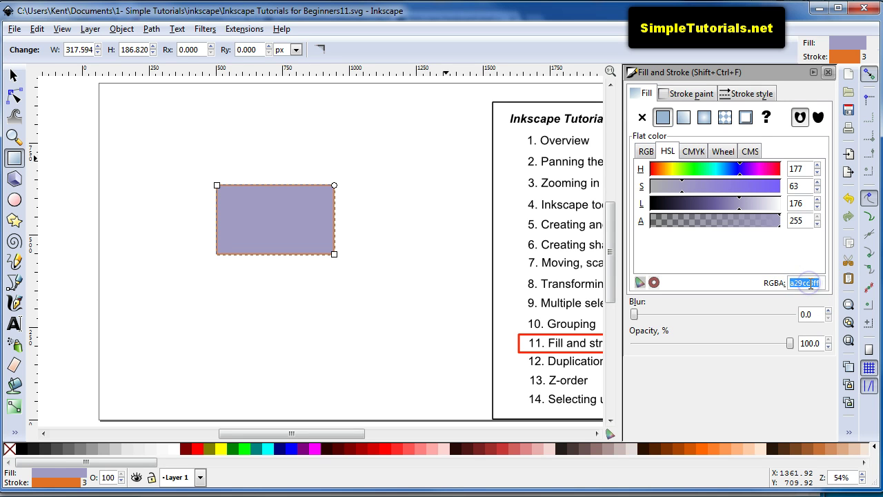
{"action": "left_click_drag", "start_coordinate": [809, 285], "coordinate": [794, 283]}
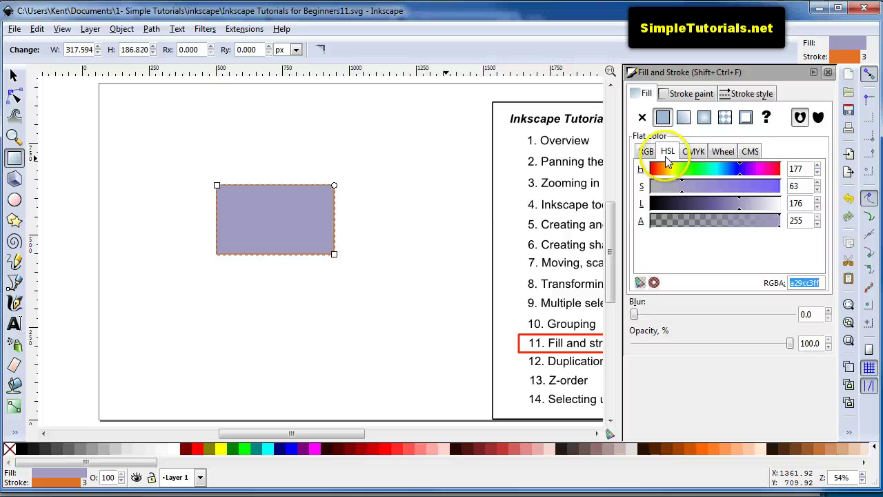
{"action": "right_click", "coordinate": [800, 282]}
{"action": "left_click", "coordinate": [762, 308]}
{"action": "left_click", "coordinate": [796, 282]}
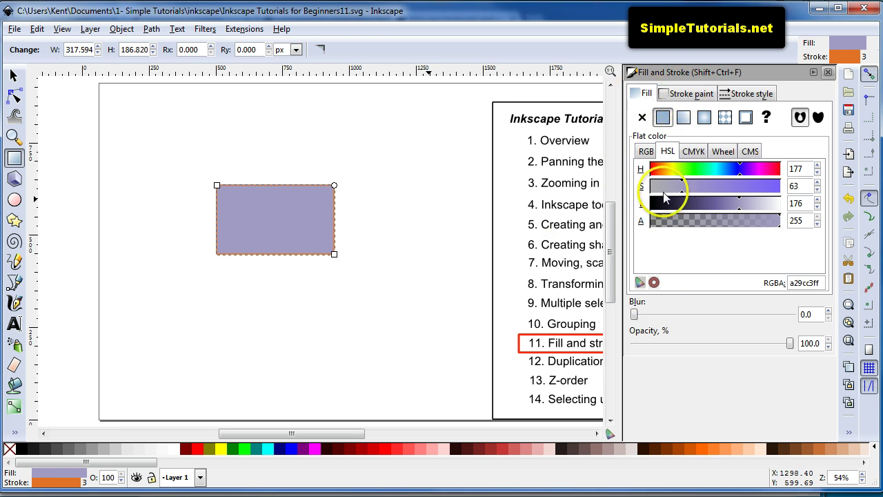
Lower the rectangle's opacity to 61.1%, leaving blur at 0.0.
{"action": "left_click", "coordinate": [635, 314]}
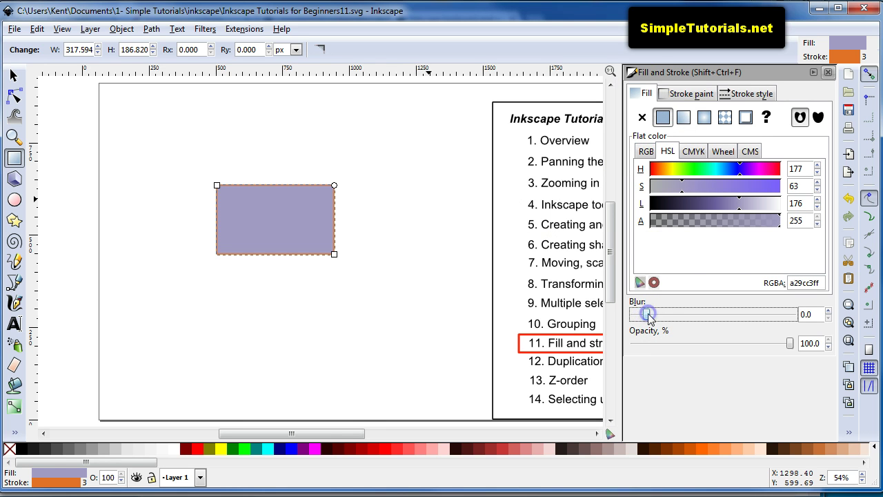
{"action": "left_click_drag", "start_coordinate": [647, 314], "coordinate": [651, 314]}
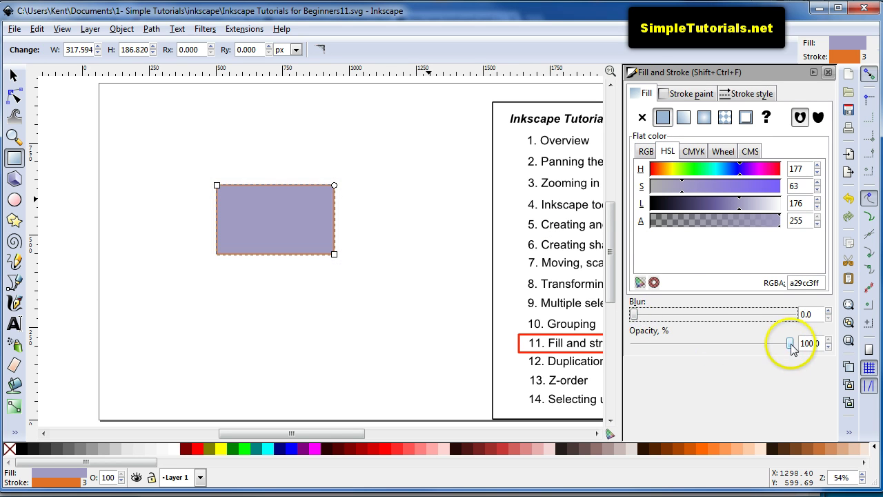
{"action": "left_click_drag", "start_coordinate": [791, 344], "coordinate": [774, 342]}
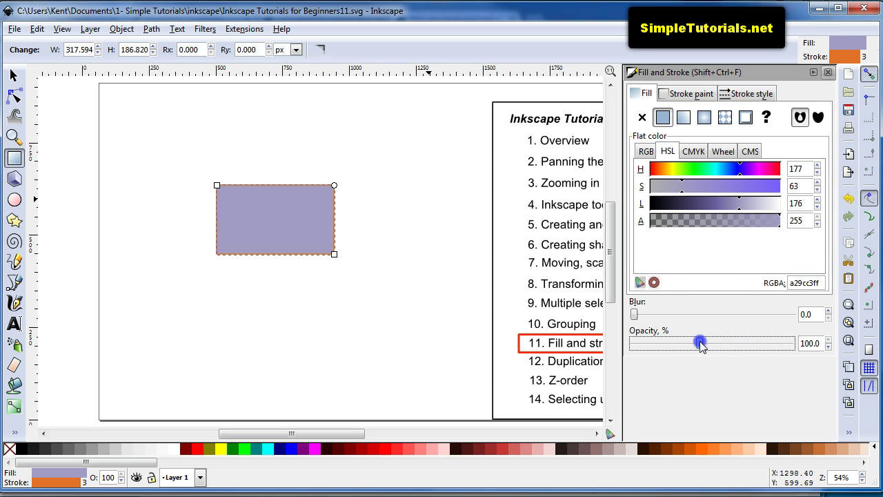
{"action": "left_click_drag", "start_coordinate": [685, 344], "coordinate": [730, 343]}
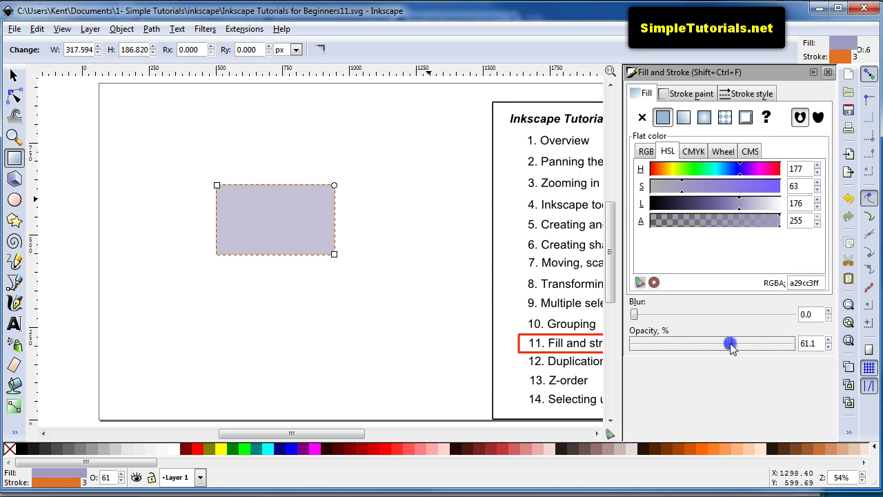
Draw an ellipse beside the rectangle, make it fully opaque and position it.
{"action": "left_click", "coordinate": [16, 200]}
{"action": "left_click_drag", "start_coordinate": [155, 194], "coordinate": [225, 273]}
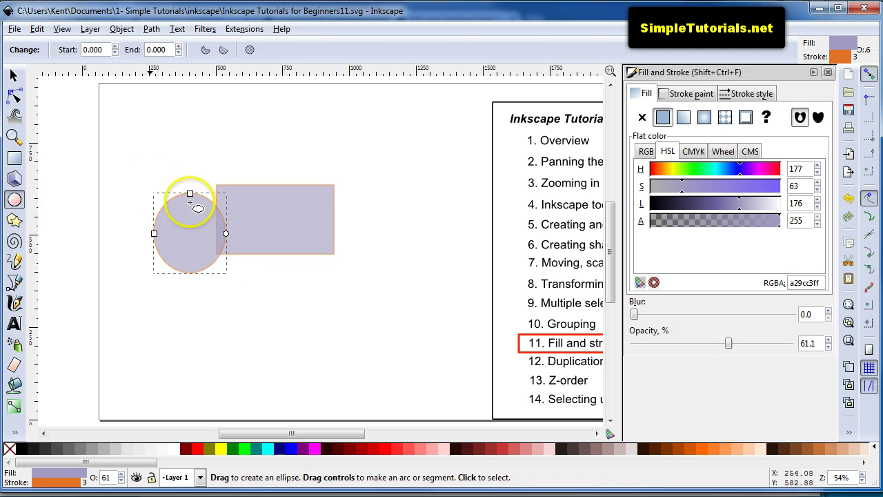
{"action": "left_click", "coordinate": [14, 73]}
{"action": "left_click_drag", "start_coordinate": [184, 198], "coordinate": [240, 214]}
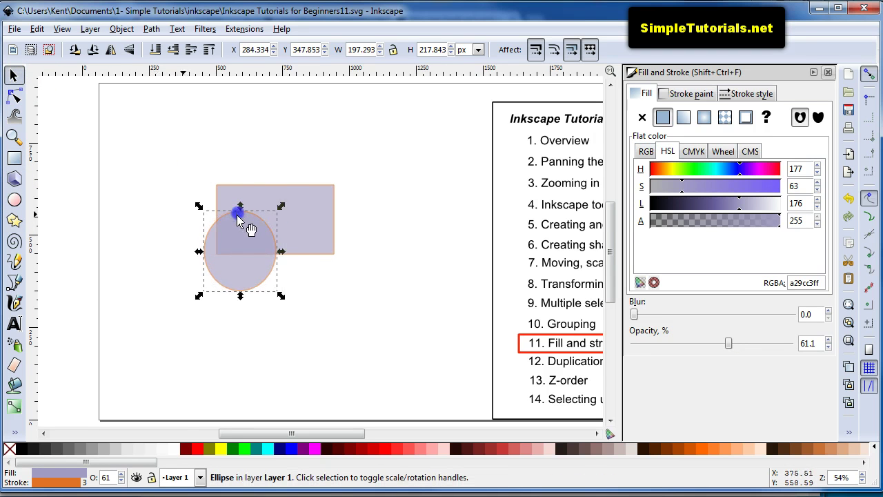
{"action": "left_click", "coordinate": [120, 475]}
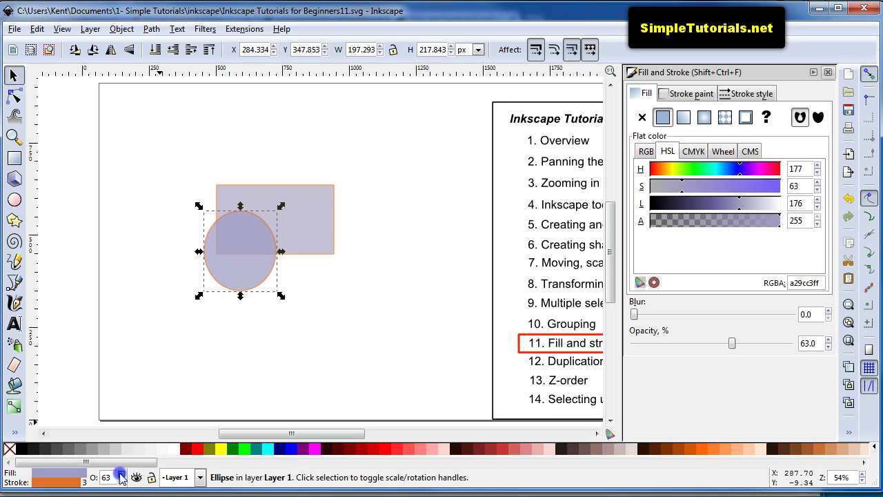
{"action": "left_click", "coordinate": [121, 474]}
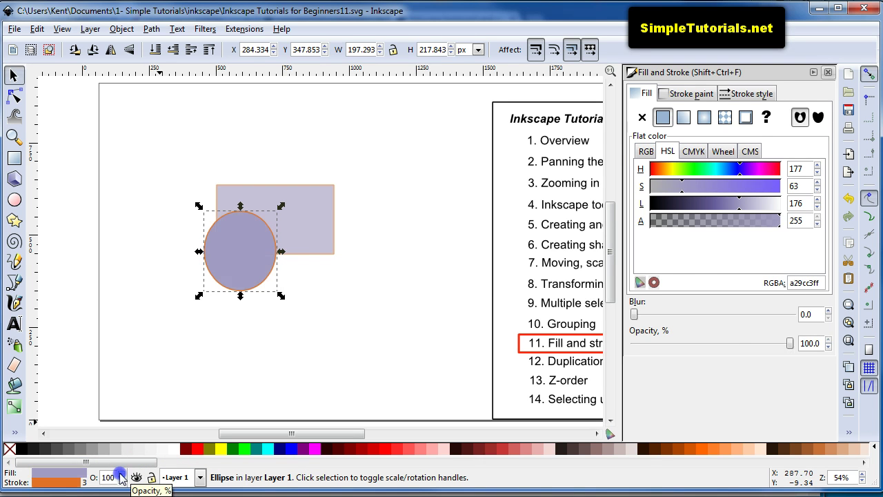
{"action": "left_click_drag", "start_coordinate": [223, 223], "coordinate": [273, 229]}
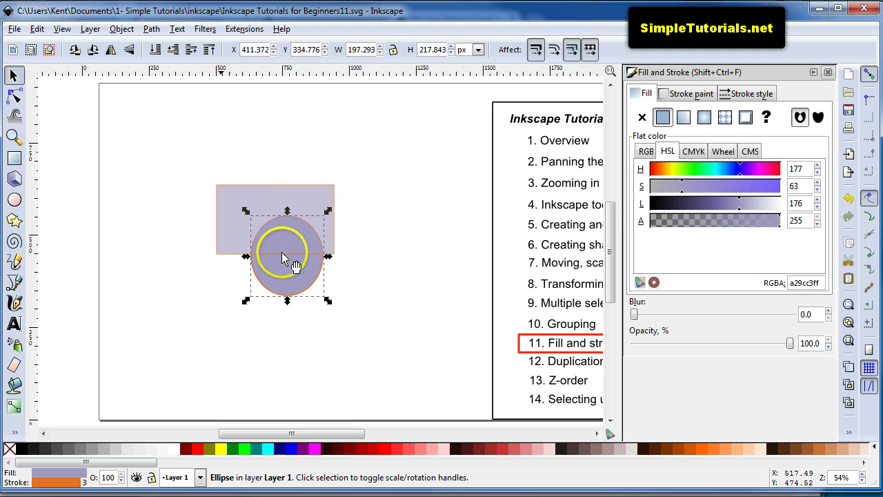
Move the rectangle up and right so it clears the ellipse.
{"action": "left_click", "coordinate": [247, 183]}
{"action": "mouse_move", "coordinate": [248, 184]}
{"action": "left_mouse_down"}
{"action": "mouse_move", "coordinate": [256, 191]}
{"action": "mouse_move", "coordinate": [292, 168]}
{"action": "mouse_move", "coordinate": [269, 199]}
{"action": "mouse_move", "coordinate": [274, 178]}
{"action": "mouse_move", "coordinate": [261, 189]}
{"action": "left_mouse_up"}
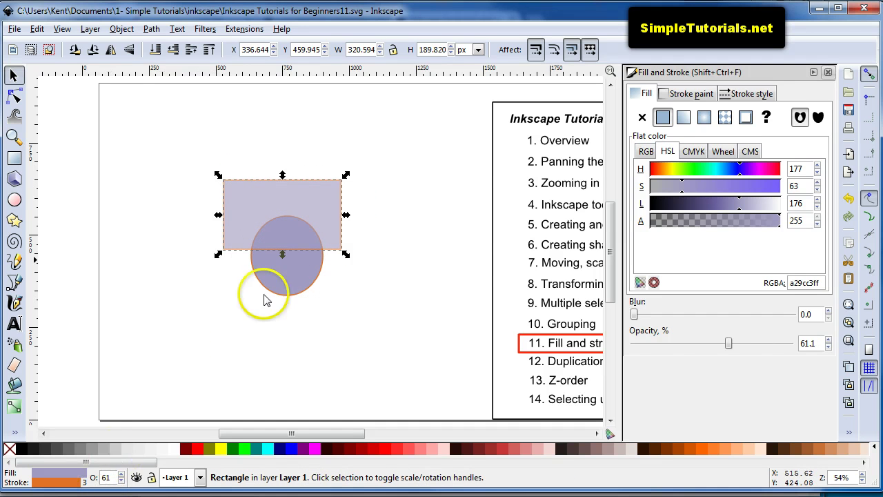
{"action": "left_click_drag", "start_coordinate": [312, 190], "coordinate": [353, 147]}
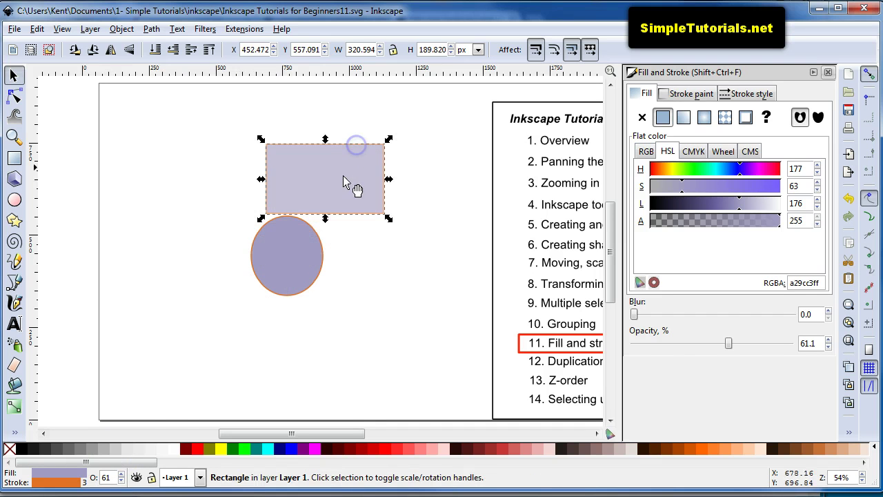
Set the rectangle's fill to white and its outline to black, 4 wide.
{"action": "right_click", "coordinate": [66, 472]}
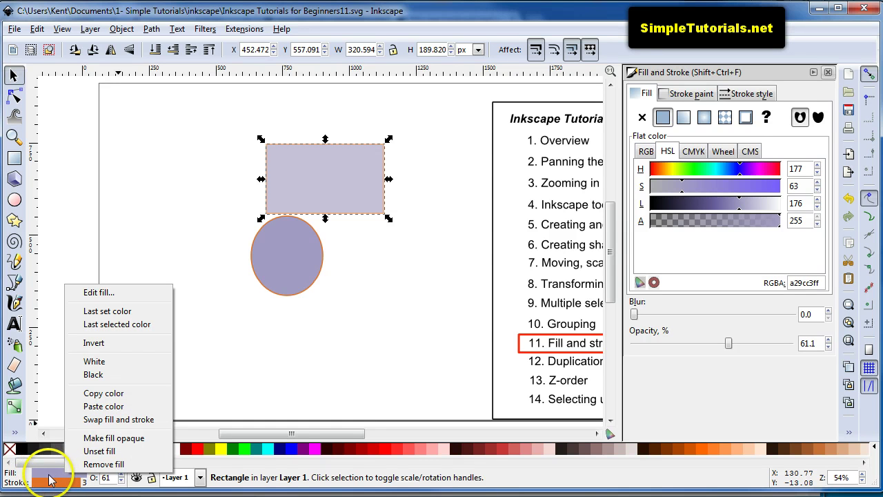
{"action": "left_click", "coordinate": [99, 363]}
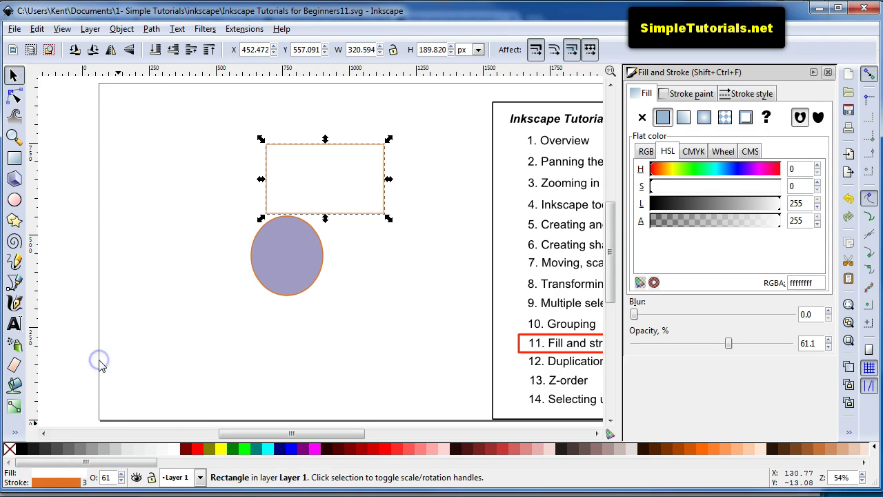
{"action": "right_click", "coordinate": [58, 482]}
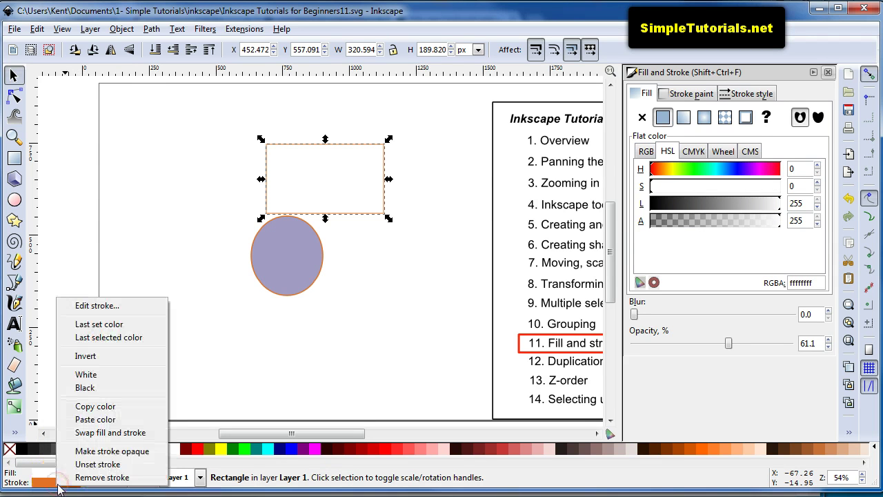
{"action": "left_click", "coordinate": [86, 387]}
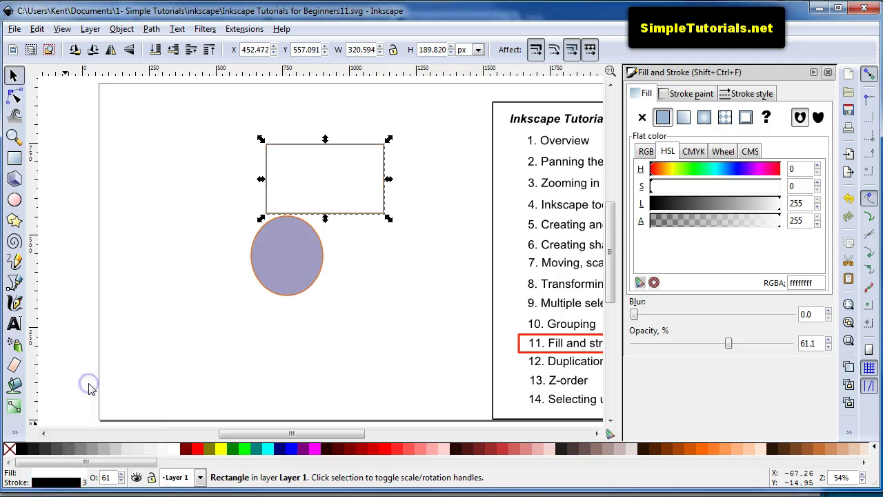
{"action": "right_click", "coordinate": [87, 484]}
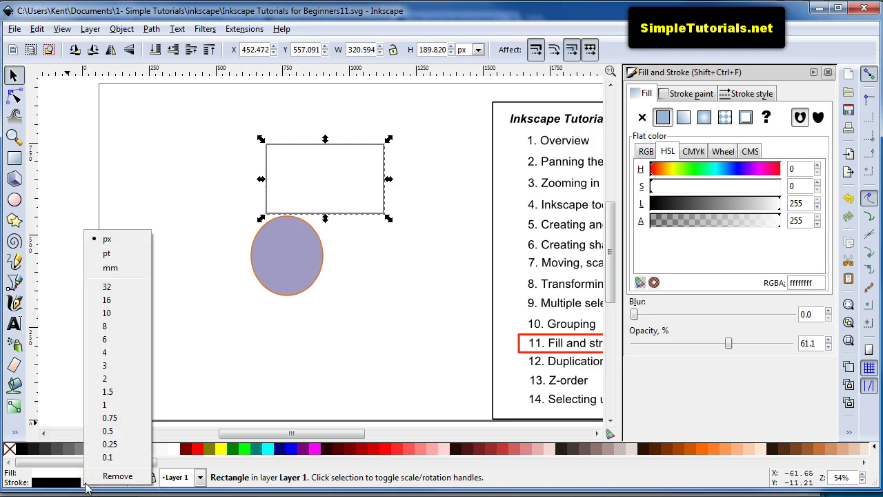
{"action": "left_click", "coordinate": [114, 351]}
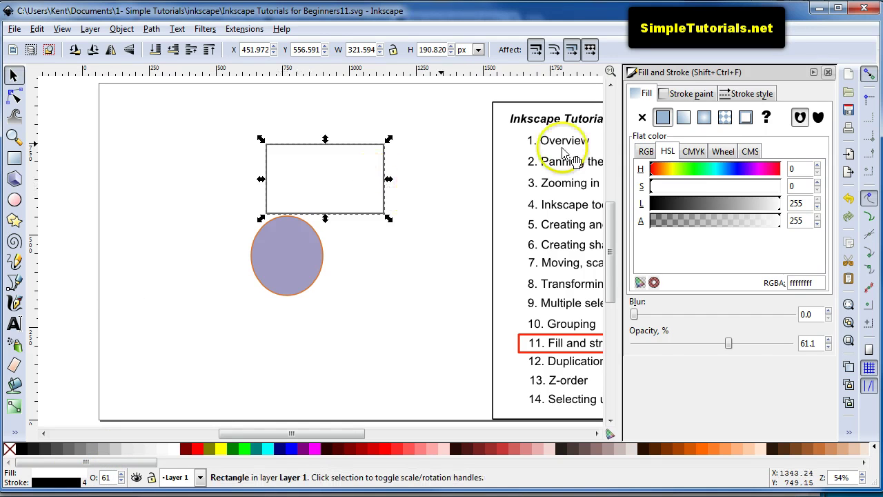
Give the 4 px outline round joins and round caps, keeping solid dashes.
{"action": "left_click", "coordinate": [731, 95]}
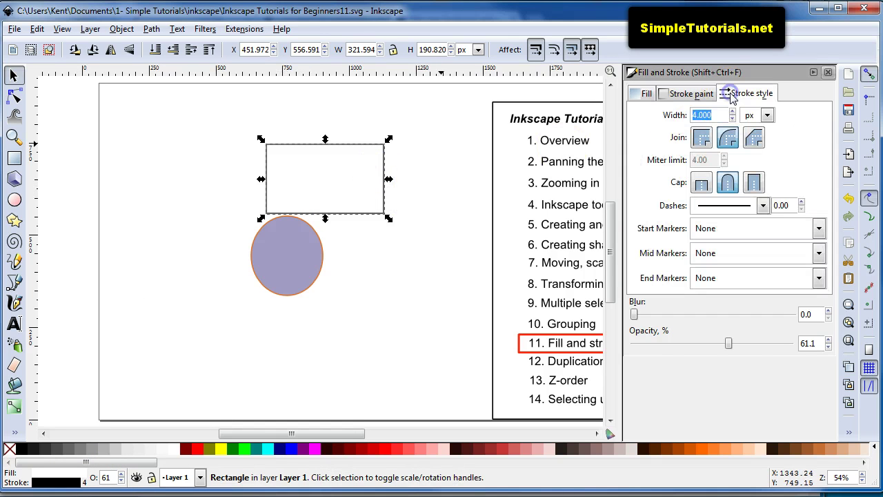
{"action": "left_click", "coordinate": [734, 137]}
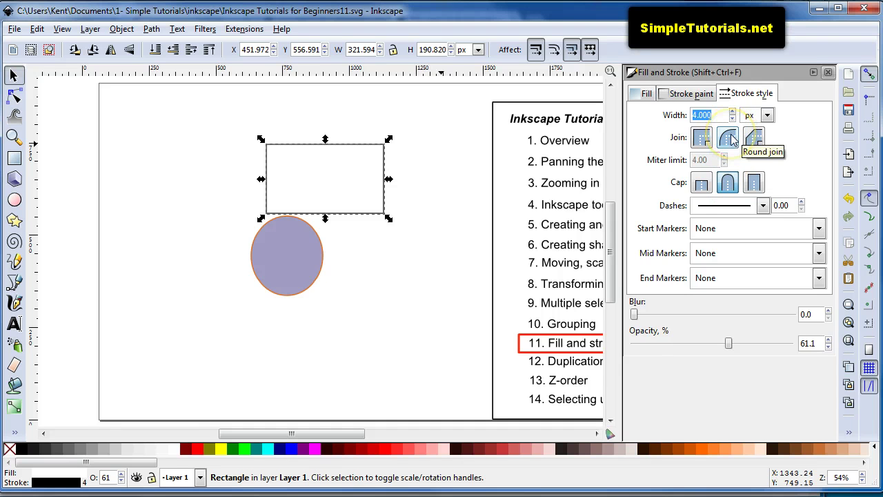
{"action": "left_click", "coordinate": [730, 184]}
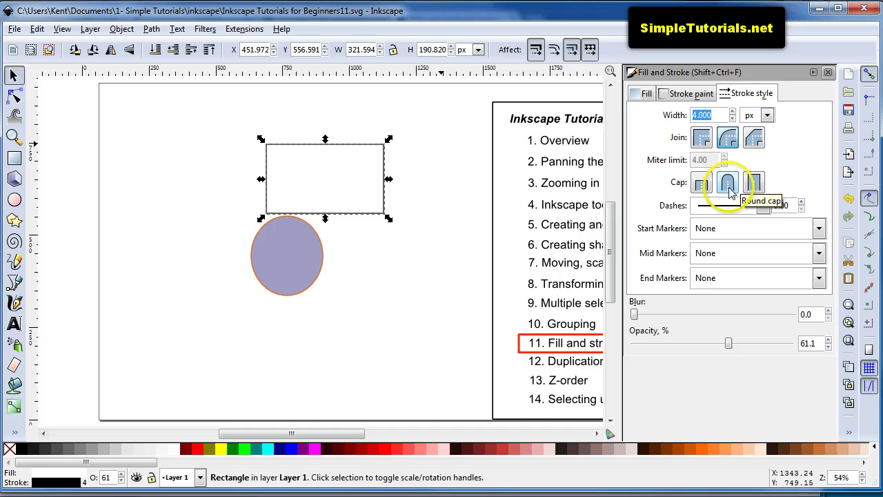
{"action": "left_click", "coordinate": [731, 139]}
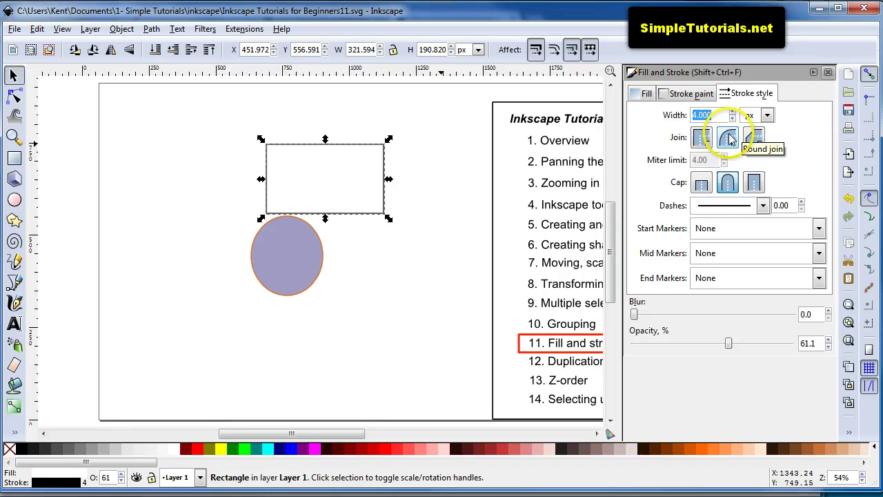
{"action": "left_click", "coordinate": [732, 185]}
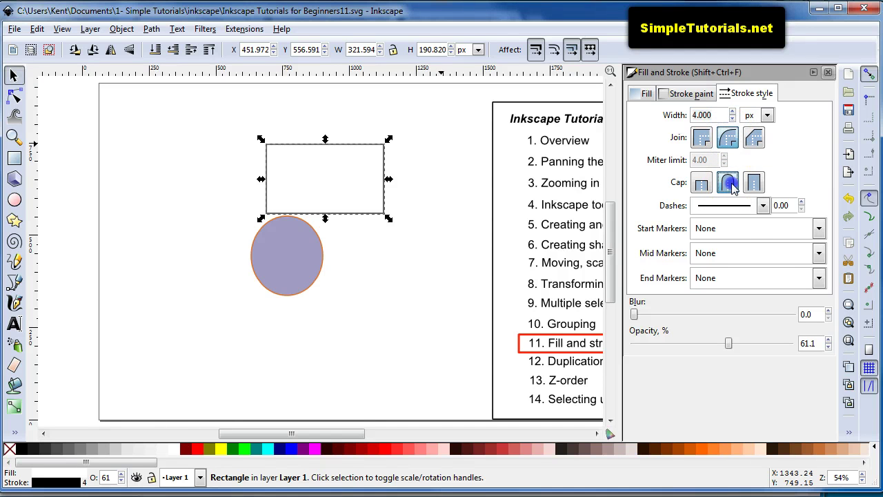
{"action": "left_click", "coordinate": [728, 140]}
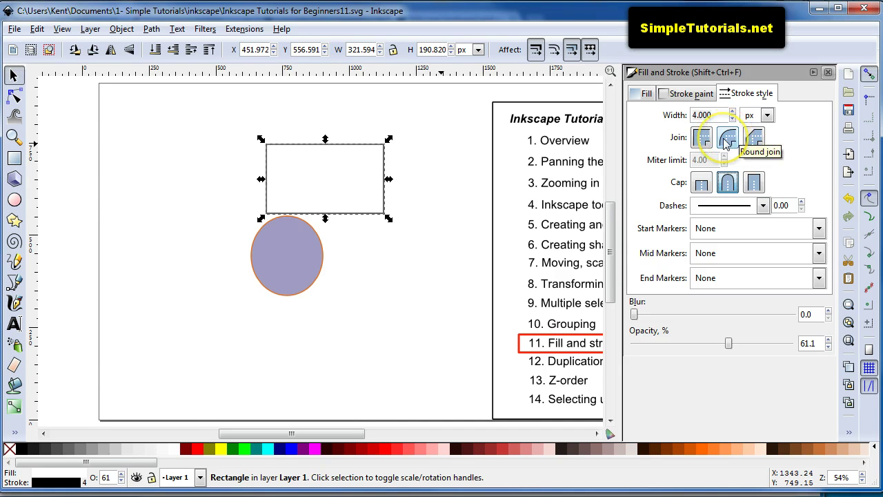
{"action": "left_click", "coordinate": [729, 145]}
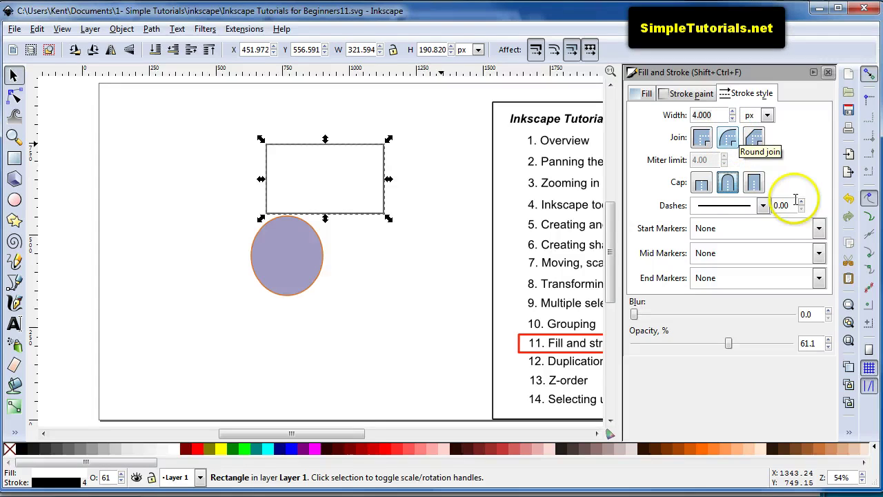
{"action": "left_click", "coordinate": [762, 205]}
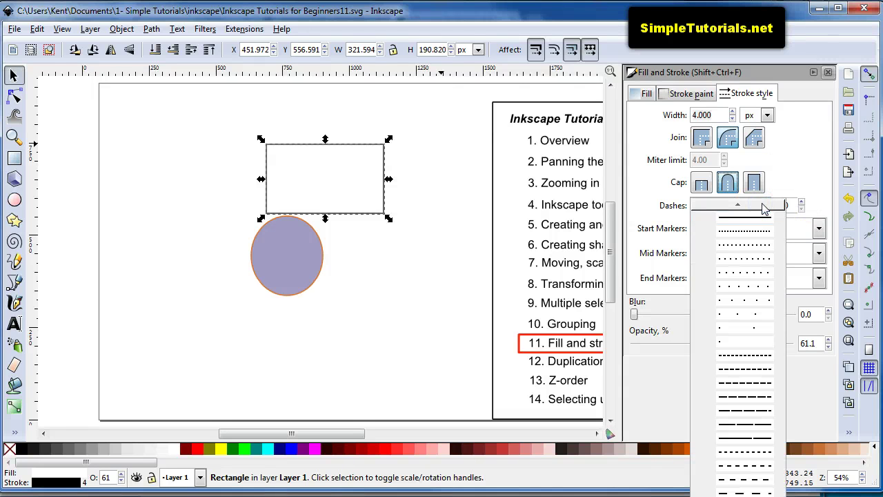
{"action": "left_click_drag", "start_coordinate": [764, 209], "coordinate": [808, 164]}
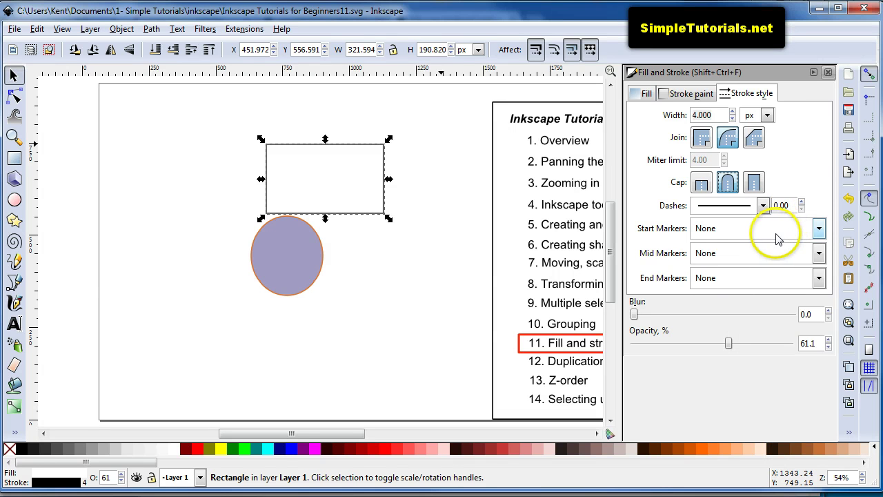
Close Fill and Stroke and open the Swatches panel on the Gold palette.
{"action": "left_click", "coordinate": [828, 73]}
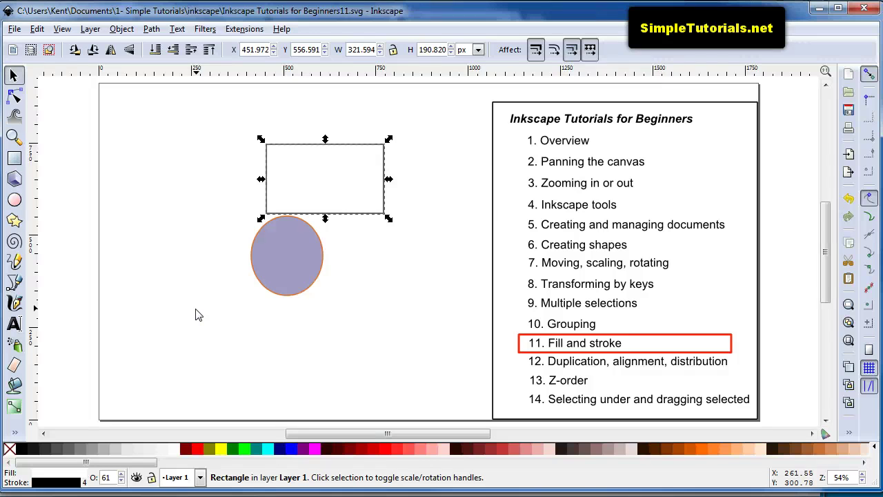
{"action": "key", "text": "ctrl+shift+w"}
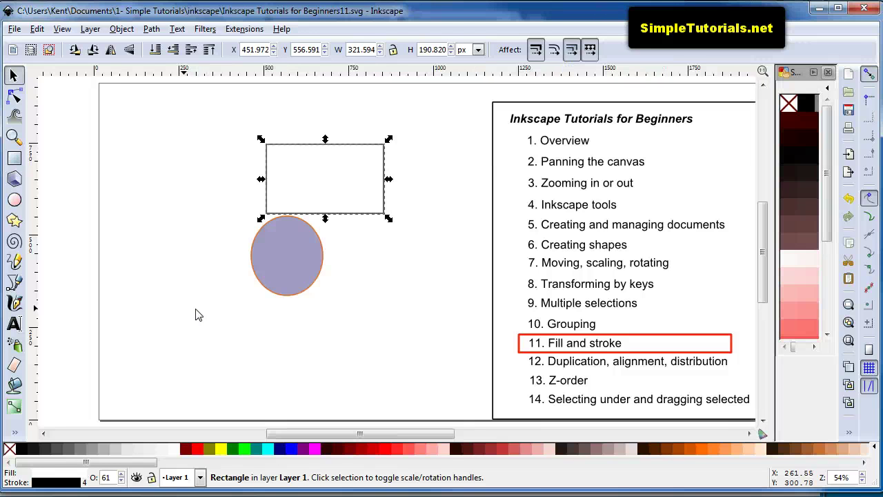
{"action": "left_click", "coordinate": [829, 92]}
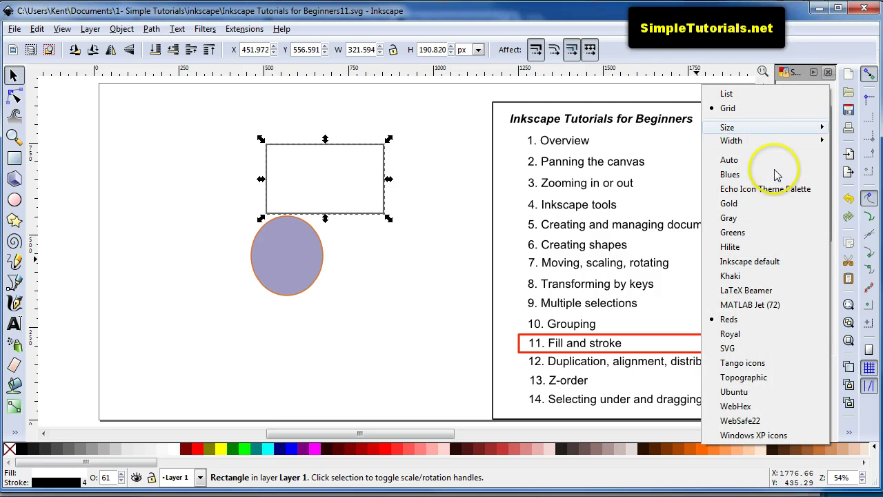
{"action": "left_click", "coordinate": [753, 203]}
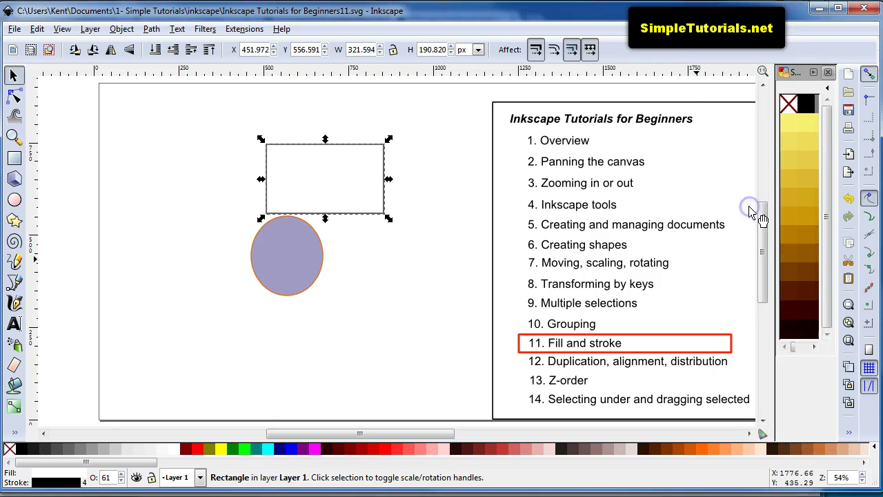
Fill the rectangle with dark brown and outline it in yellow from Gold swatches.
{"action": "left_click", "coordinate": [801, 238]}
{"action": "left_click", "coordinate": [799, 276]}
{"action": "left_click", "coordinate": [801, 300]}
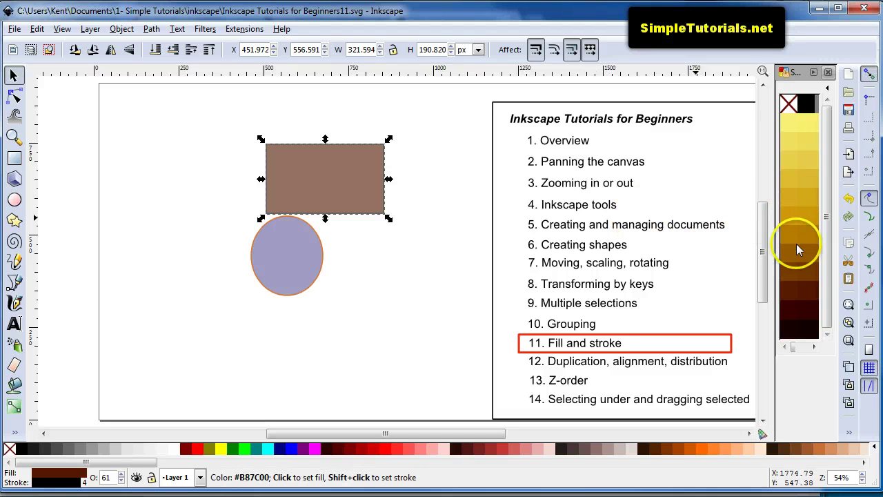
{"action": "left_click", "coordinate": [795, 121], "text": "shift"}
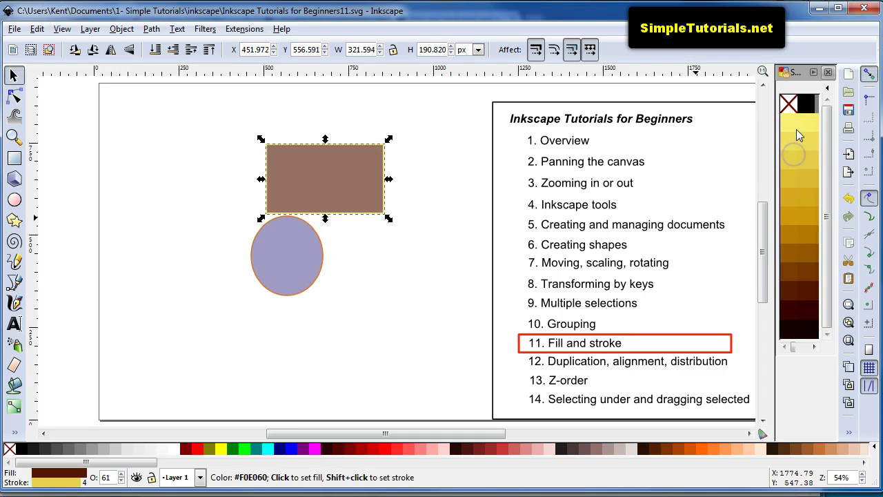
{"action": "left_click", "coordinate": [798, 156], "text": "shift"}
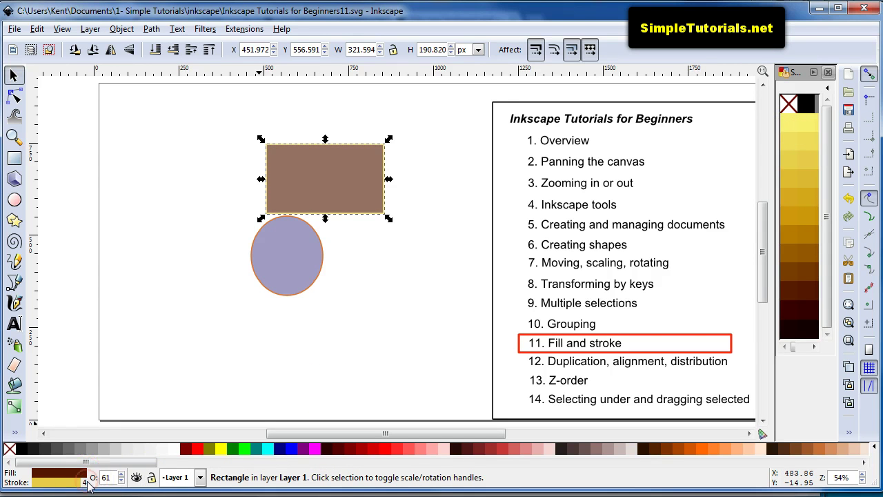
Reselect the rectangle and set its outline width to 10.
{"action": "left_click", "coordinate": [100, 378]}
{"action": "left_click", "coordinate": [292, 183]}
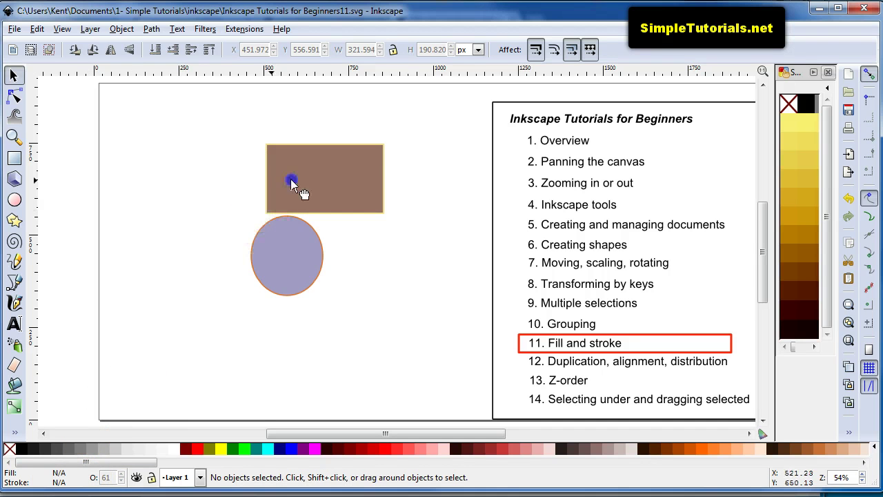
{"action": "right_click", "coordinate": [82, 481]}
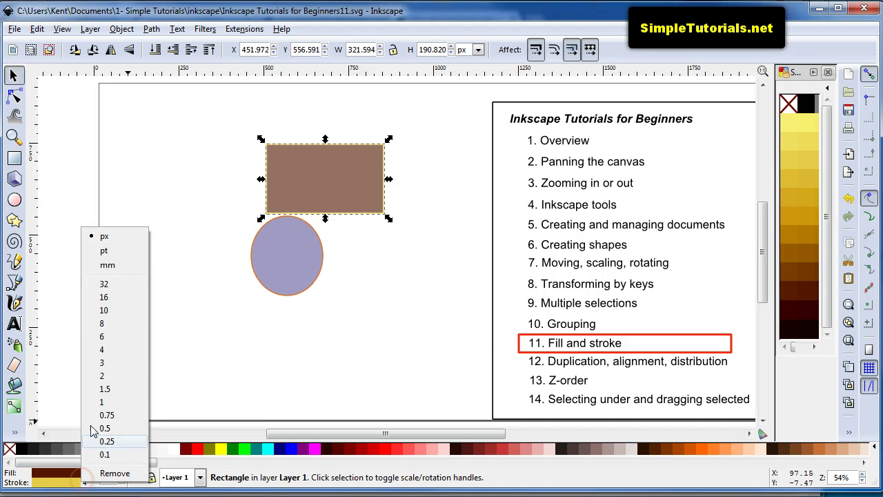
{"action": "left_click", "coordinate": [117, 312]}
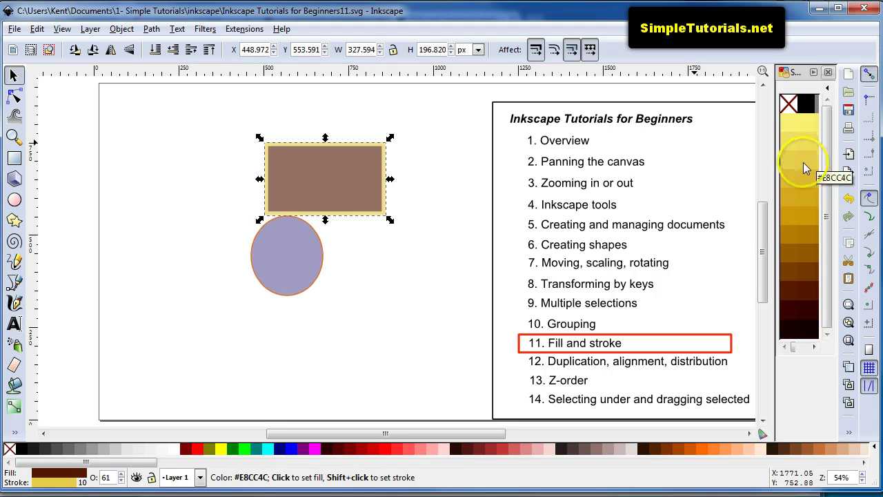
Make the outline pale yellow after trying a darker gold swatch.
{"action": "left_click", "coordinate": [798, 261], "text": "shift"}
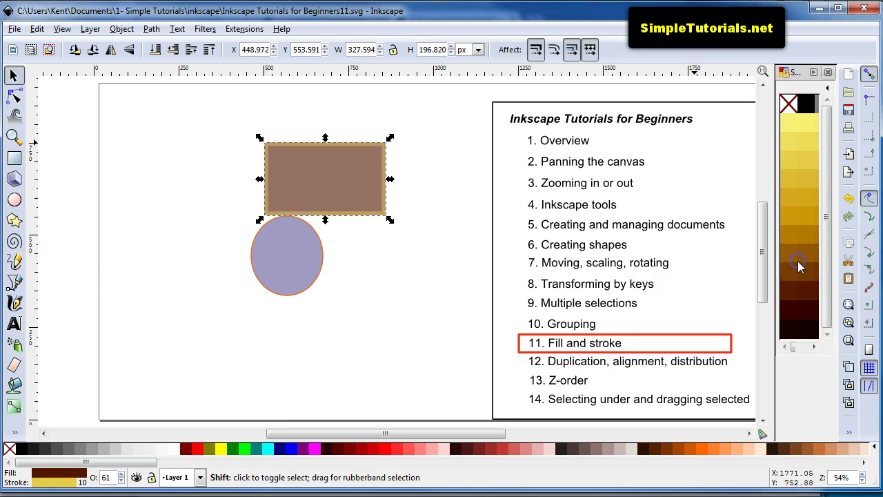
{"action": "left_click", "coordinate": [800, 145], "text": "shift"}
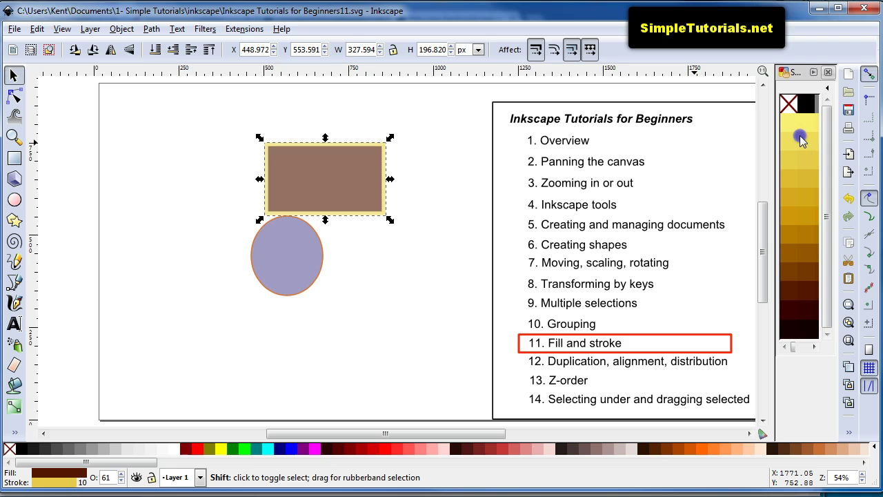
{"action": "left_click", "coordinate": [800, 126], "text": "shift"}
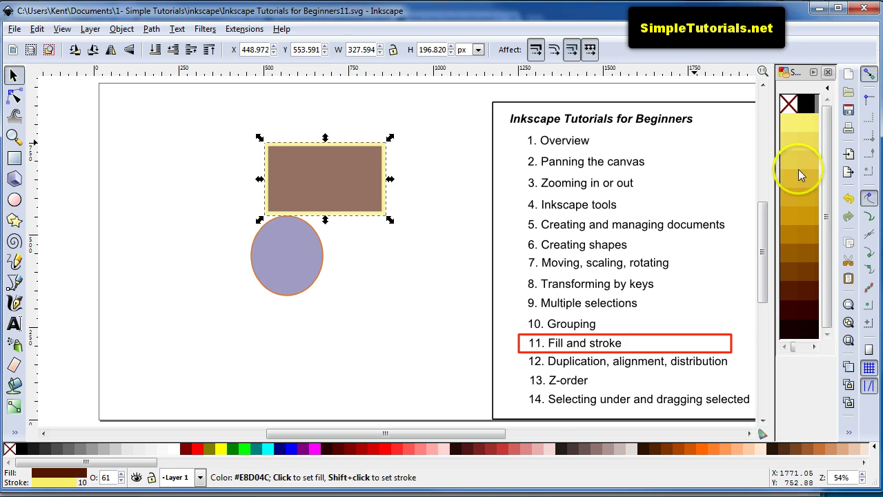
Try red and coral outline swatches, settling on pale pink from the bottom palette.
{"action": "left_click", "coordinate": [388, 449], "text": "shift"}
{"action": "left_click", "coordinate": [403, 452], "text": "shift"}
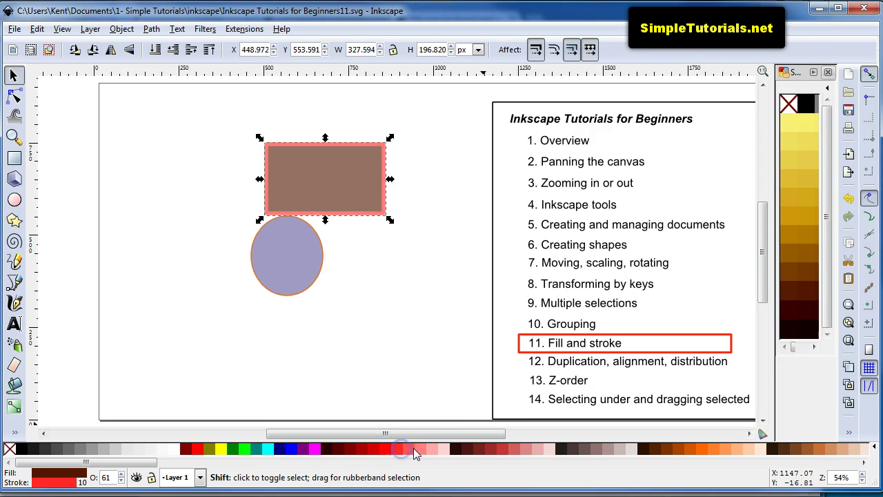
{"action": "left_click", "coordinate": [418, 450], "text": "shift"}
{"action": "left_click", "coordinate": [428, 450], "text": "shift"}
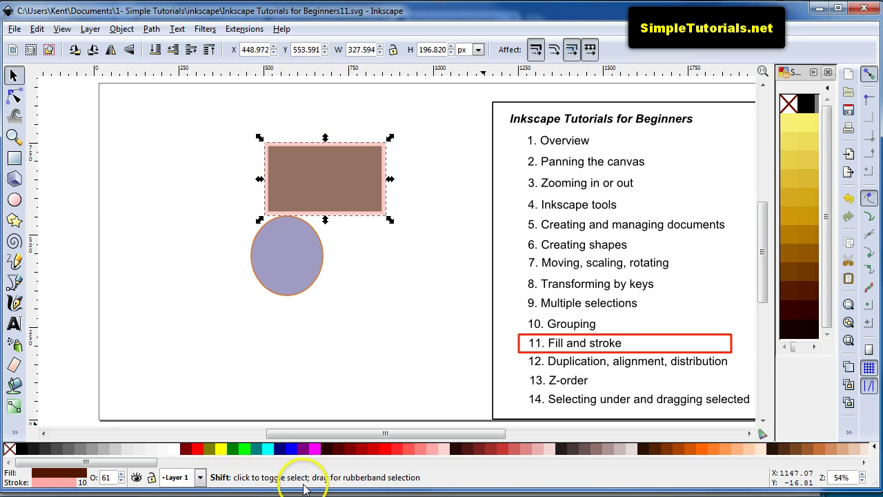
{"action": "left_click", "coordinate": [500, 449], "text": "shift"}
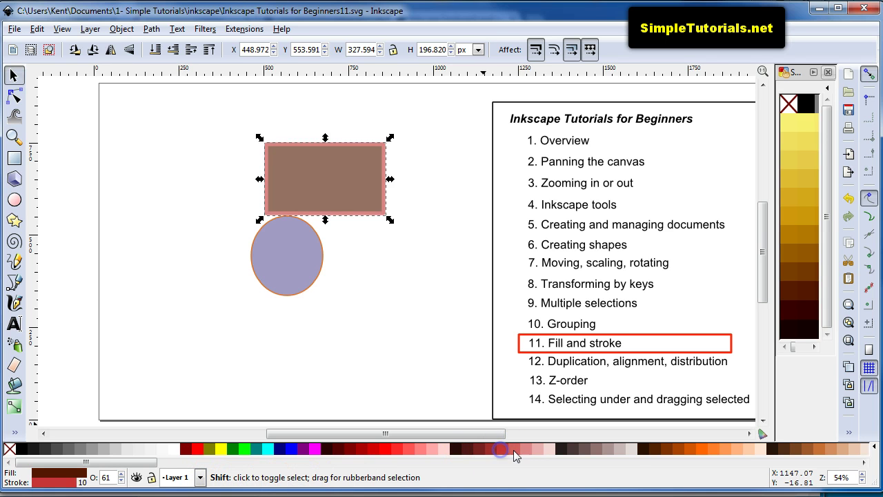
{"action": "left_click", "coordinate": [527, 449], "text": "shift"}
{"action": "left_click", "coordinate": [542, 449], "text": "shift"}
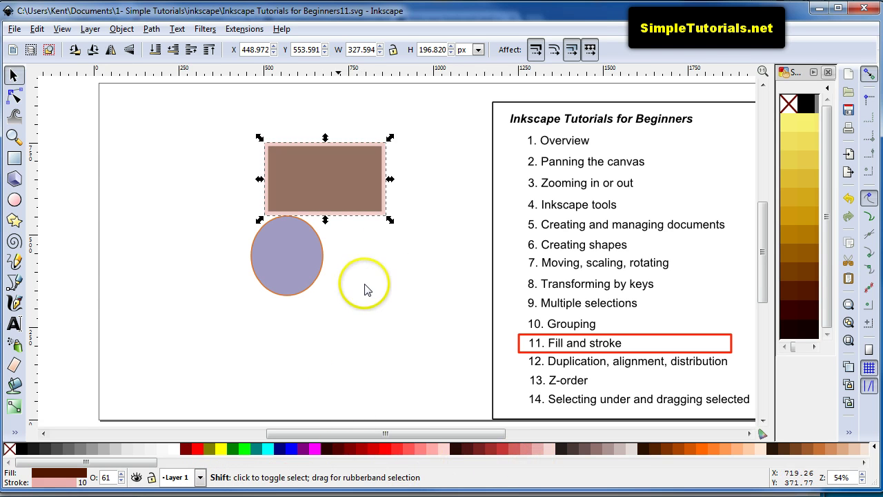
{"action": "left_click", "coordinate": [358, 260]}
{"action": "left_click", "coordinate": [344, 194]}
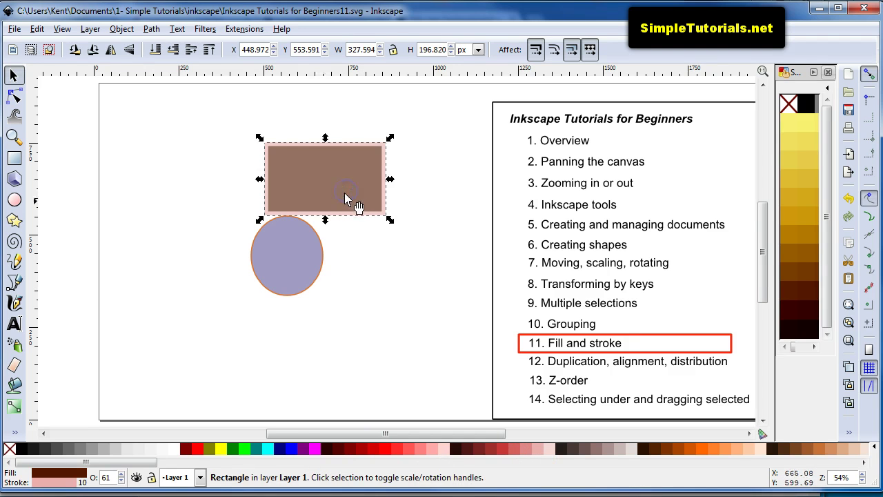
Try blue, purple, maroon and dark gold swatches, then fill the rectangle pale gold.
{"action": "left_click", "coordinate": [291, 448]}
{"action": "left_click", "coordinate": [308, 450]}
{"action": "left_click", "coordinate": [336, 449]}
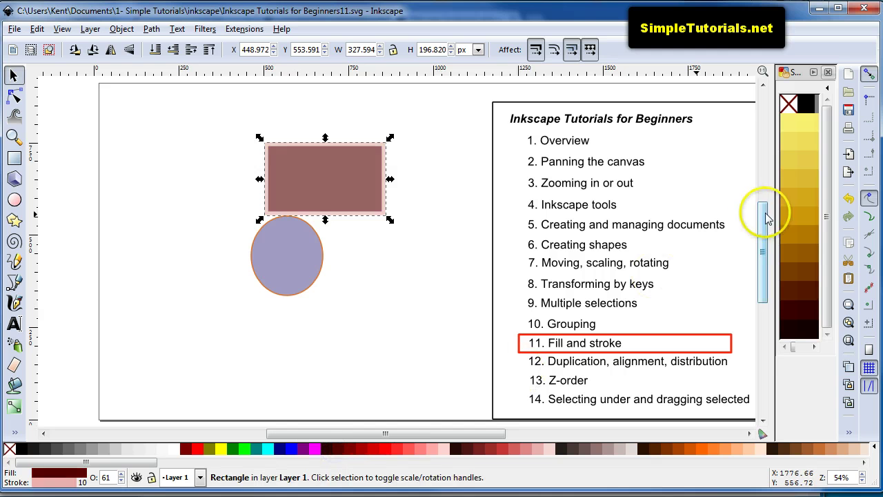
{"action": "left_click", "coordinate": [809, 217]}
{"action": "left_click", "coordinate": [807, 122]}
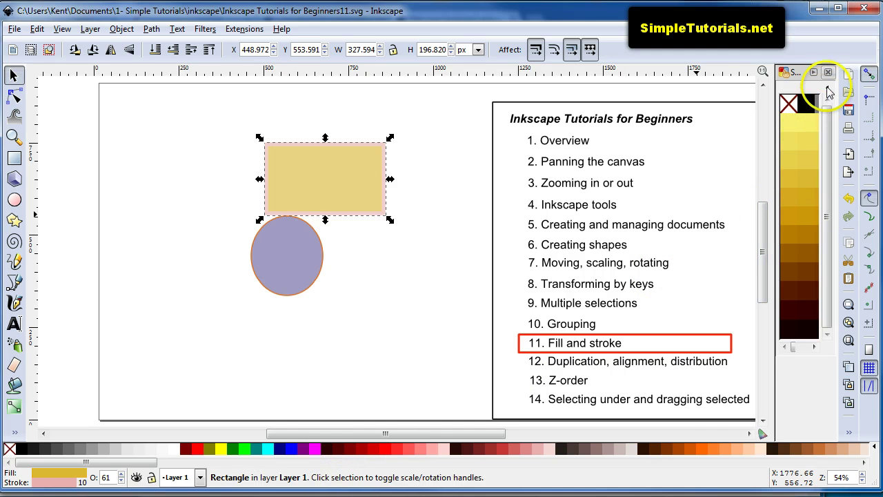
Switch the Swatches panel to the Gray palette.
{"action": "left_click", "coordinate": [827, 88]}
{"action": "left_click", "coordinate": [483, 138]}
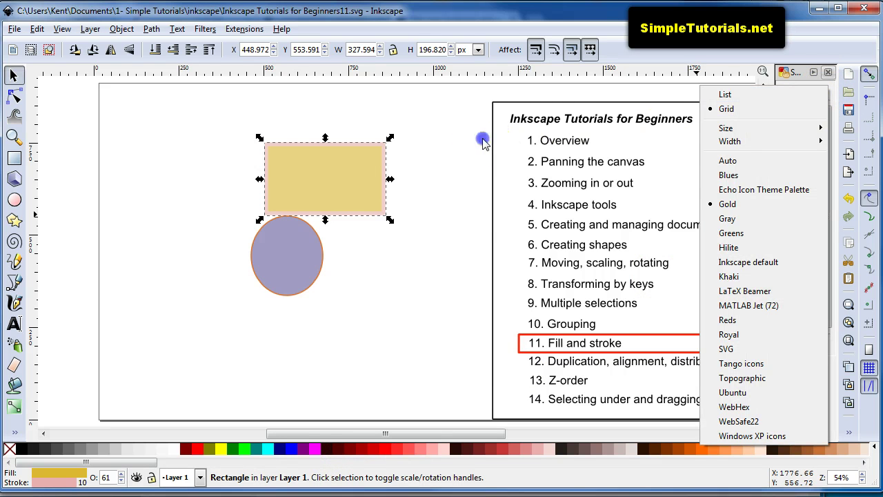
{"action": "left_click", "coordinate": [828, 89]}
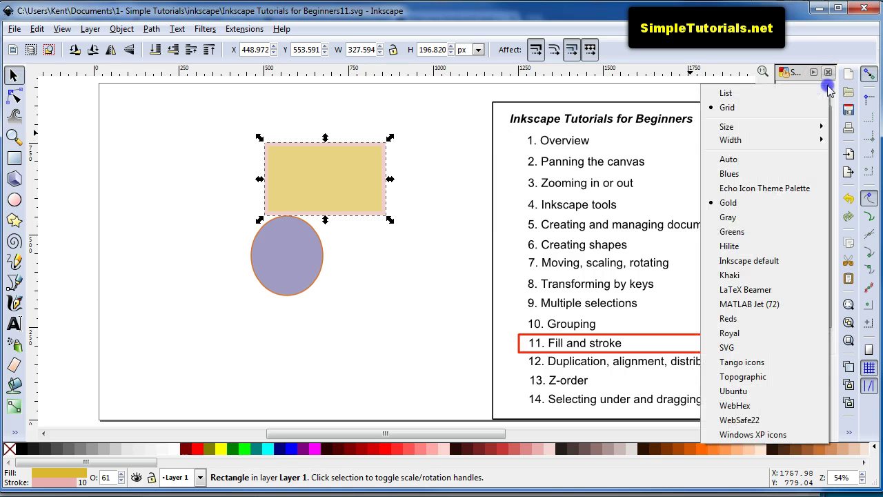
{"action": "left_click", "coordinate": [752, 217]}
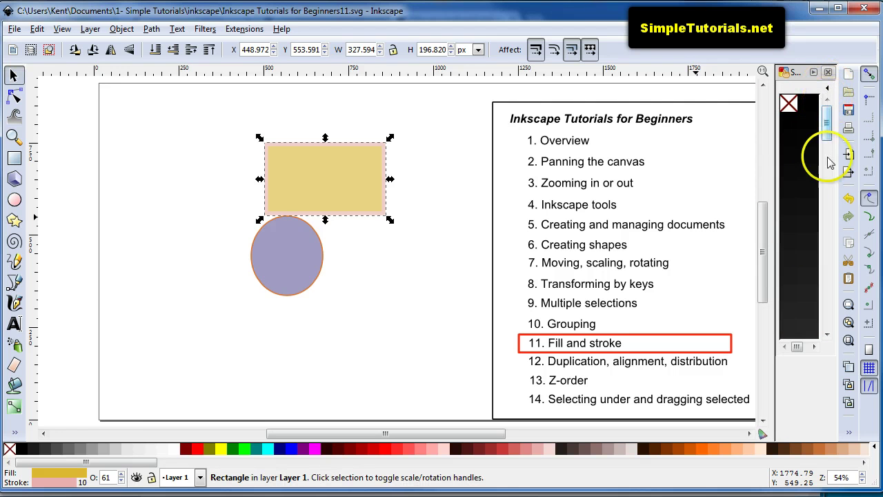
{"action": "mouse_move", "coordinate": [829, 133]}
{"action": "left_mouse_down"}
{"action": "mouse_move", "coordinate": [825, 324]}
{"action": "mouse_move", "coordinate": [826, 117]}
{"action": "left_mouse_up"}
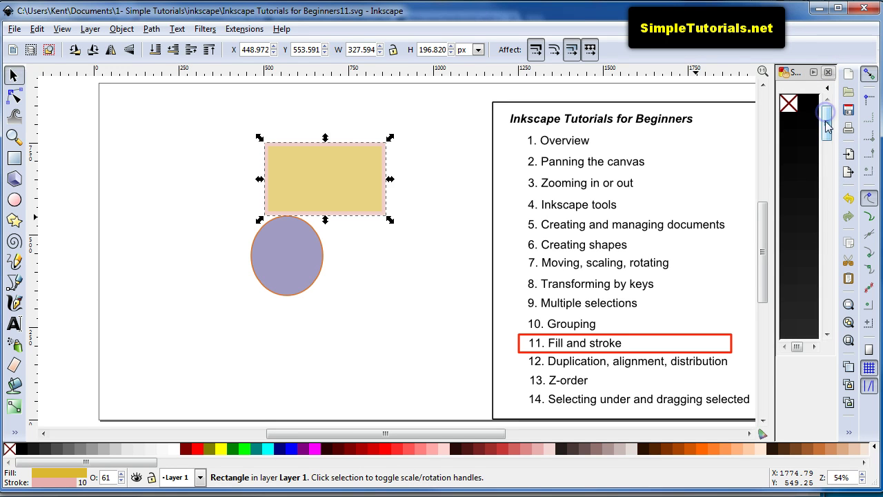
Close Swatches and show the gold rectangle's flat fill dcb834ff in Fill and Stroke's Fill tab.
{"action": "left_click", "coordinate": [828, 72]}
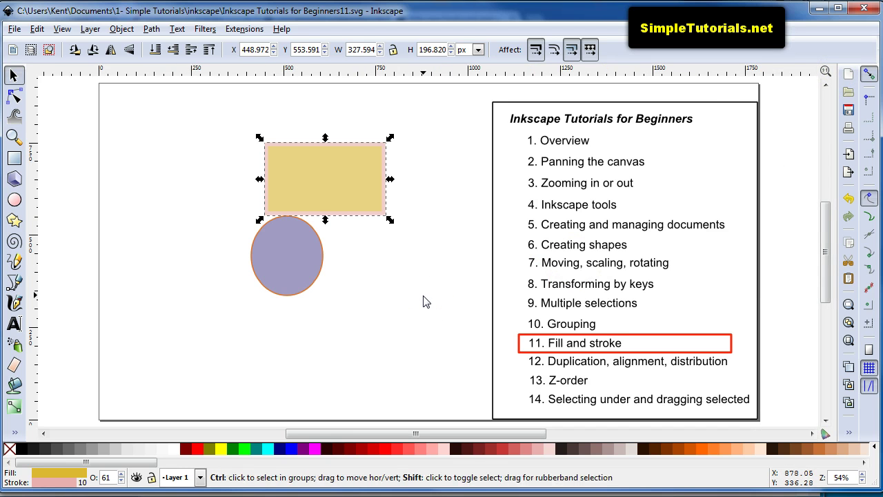
{"action": "key", "text": "ctrl+shift+f"}
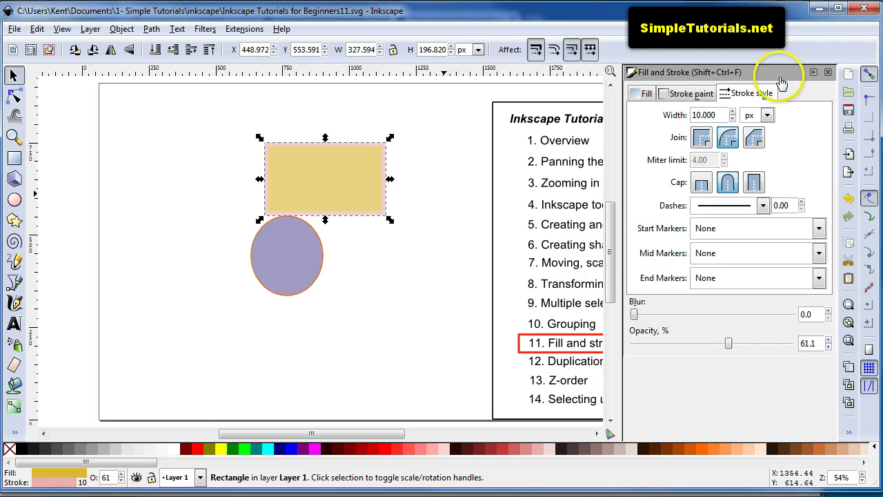
{"action": "left_click", "coordinate": [828, 73]}
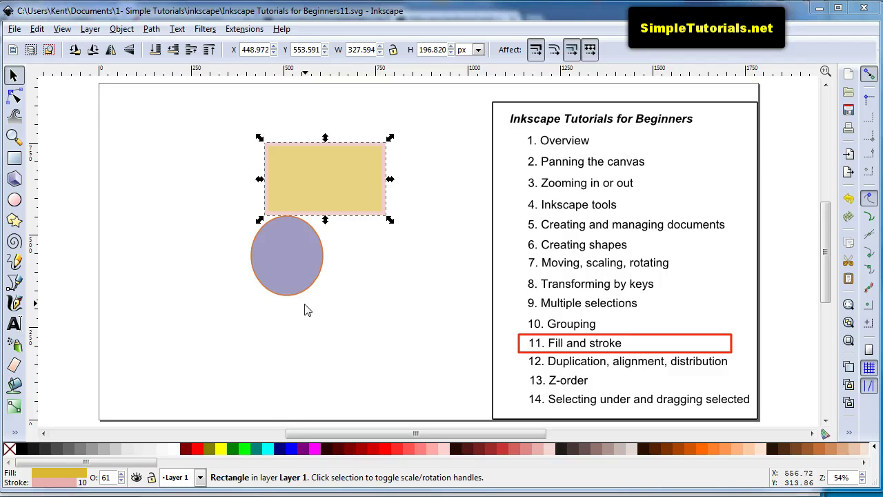
{"action": "left_click", "coordinate": [354, 237]}
{"action": "key", "text": "ctrl"}
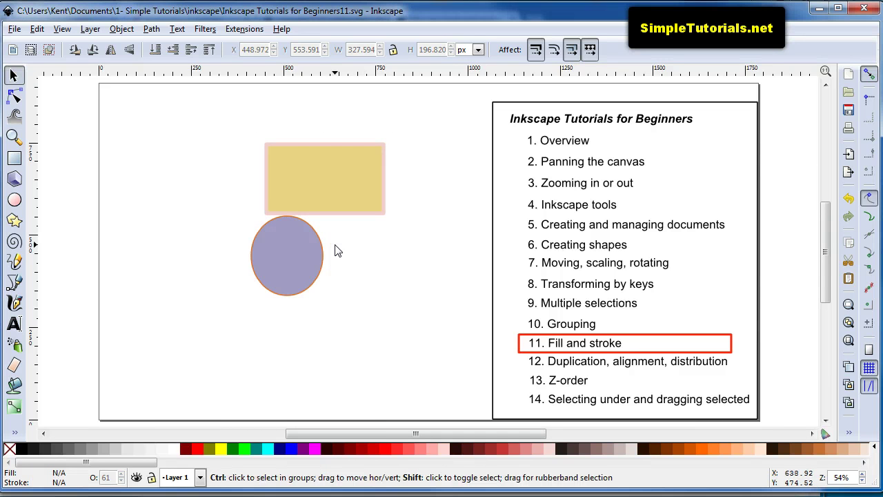
{"action": "key", "text": "ctrl+shift+f"}
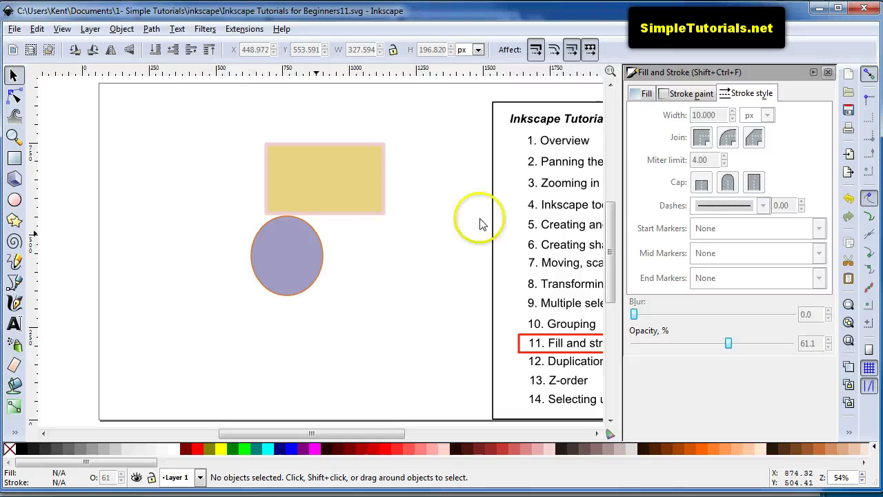
{"action": "left_click", "coordinate": [333, 176]}
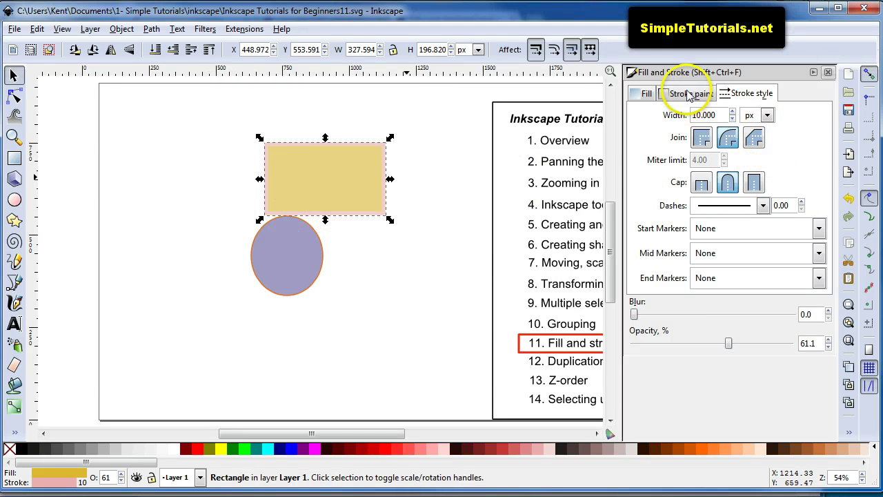
{"action": "left_click", "coordinate": [646, 94]}
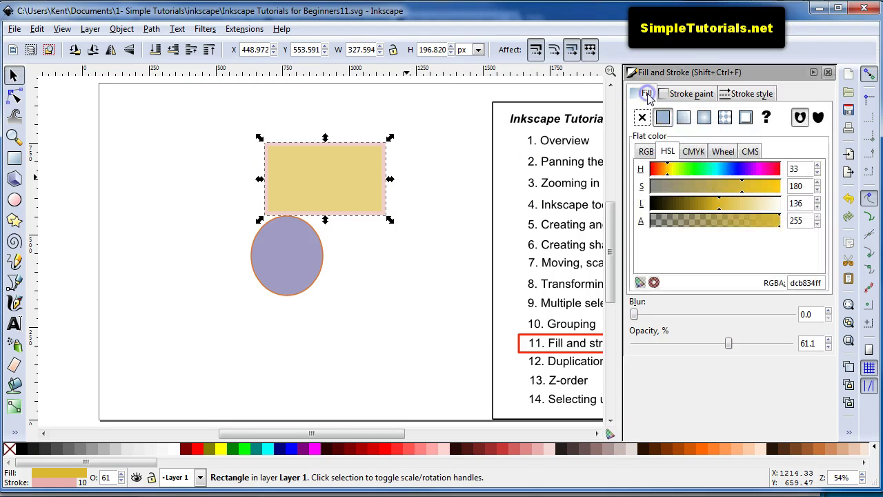
Make the rectangle's fill a linear gradient, linearGradient3937, fading gold to transparent, after trying radial.
{"action": "left_click", "coordinate": [684, 119]}
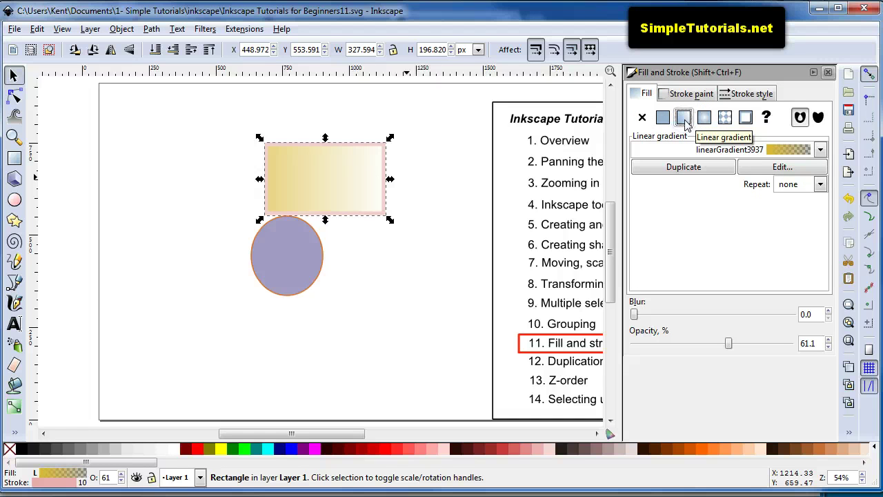
{"action": "left_click", "coordinate": [683, 122]}
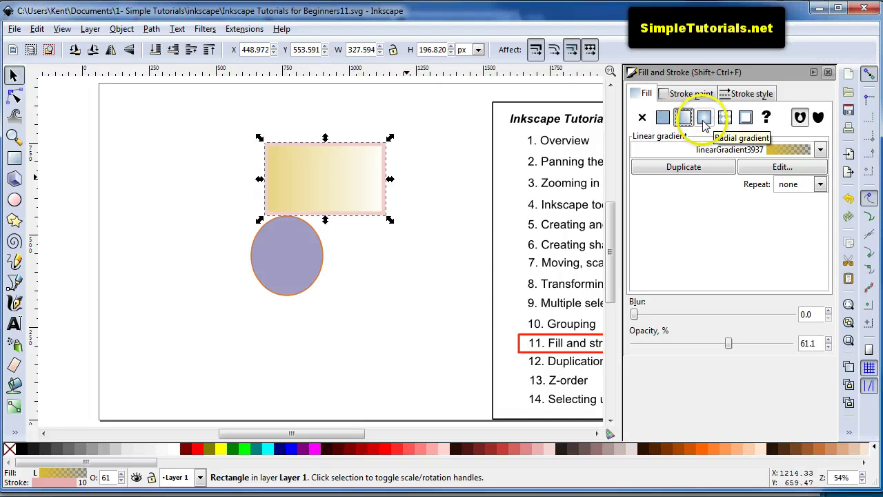
{"action": "left_click", "coordinate": [704, 119]}
{"action": "left_click", "coordinate": [682, 120]}
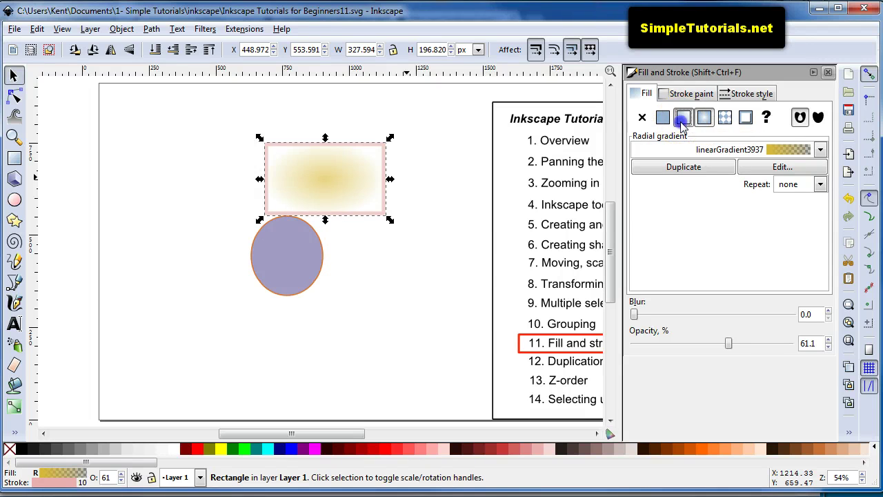
{"action": "left_click", "coordinate": [691, 124]}
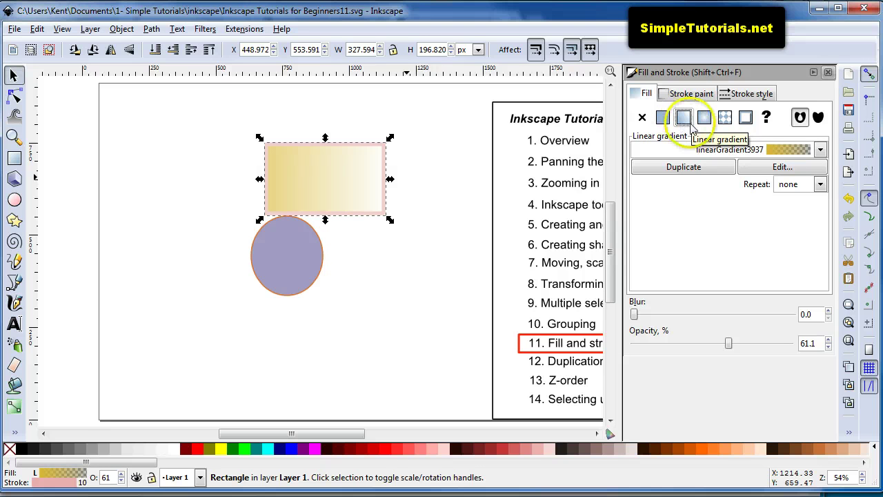
With the Gradient tool, add mid stops to the rectangle's gradient and slide one right.
{"action": "left_click", "coordinate": [15, 407]}
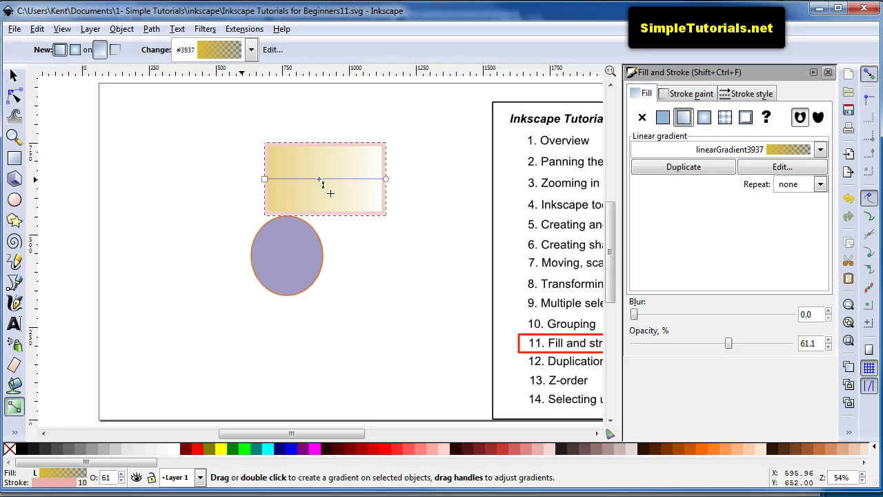
{"action": "left_click", "coordinate": [320, 180]}
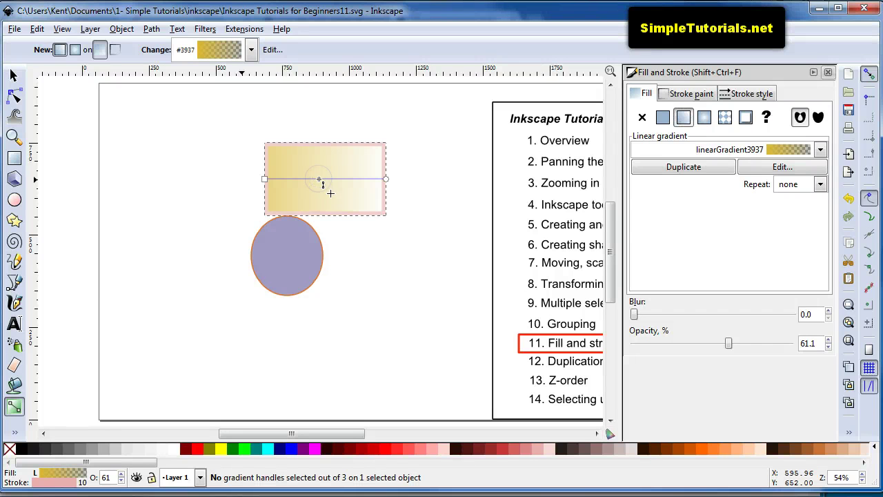
{"action": "left_click", "coordinate": [317, 192]}
{"action": "left_click_drag", "start_coordinate": [318, 181], "coordinate": [343, 179]}
{"action": "left_click", "coordinate": [340, 206]}
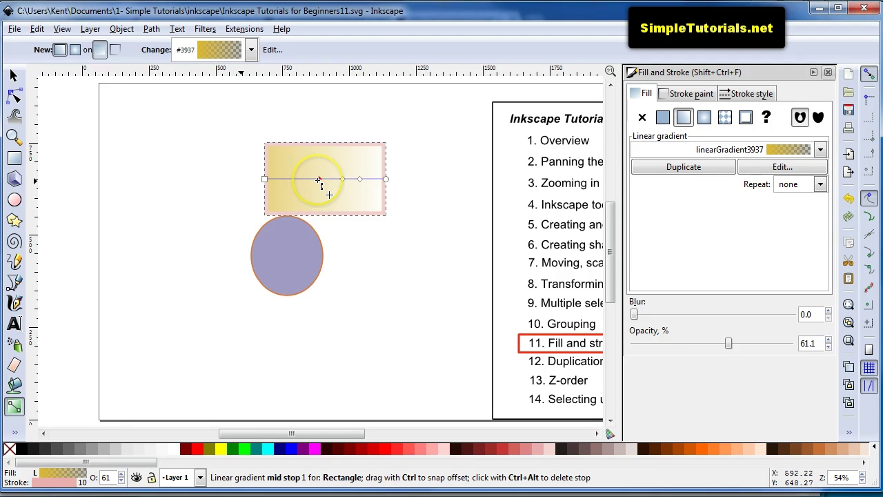
Open the middle stop in the gradient editor and colour it pinkish red on the wheel.
{"action": "double_click", "coordinate": [319, 179]}
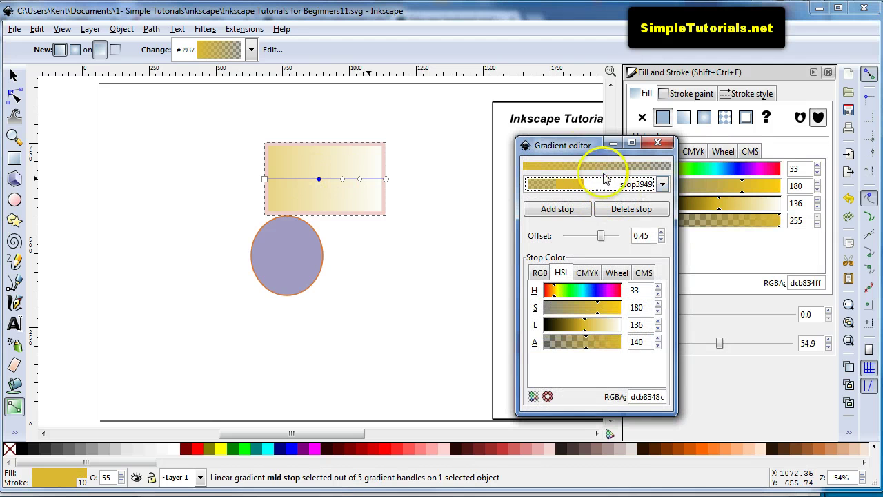
{"action": "left_click_drag", "start_coordinate": [575, 147], "coordinate": [577, 130]}
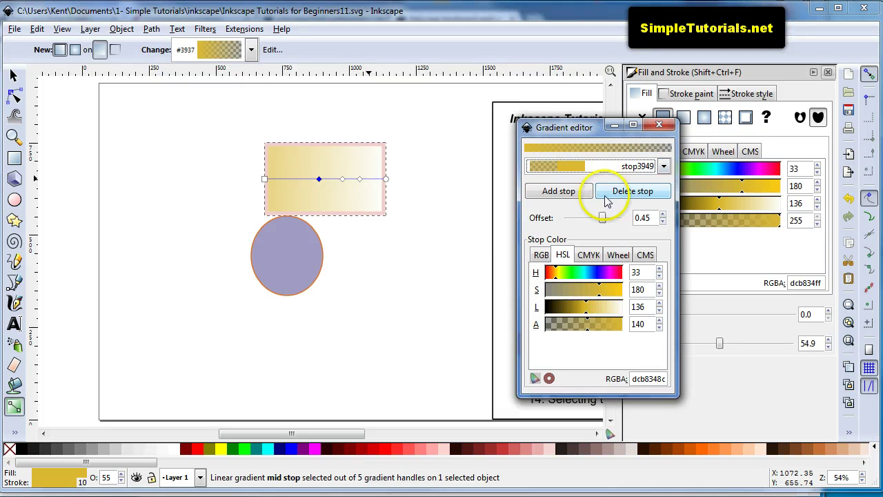
{"action": "left_click", "coordinate": [616, 254]}
{"action": "left_click_drag", "start_coordinate": [609, 279], "coordinate": [612, 314]}
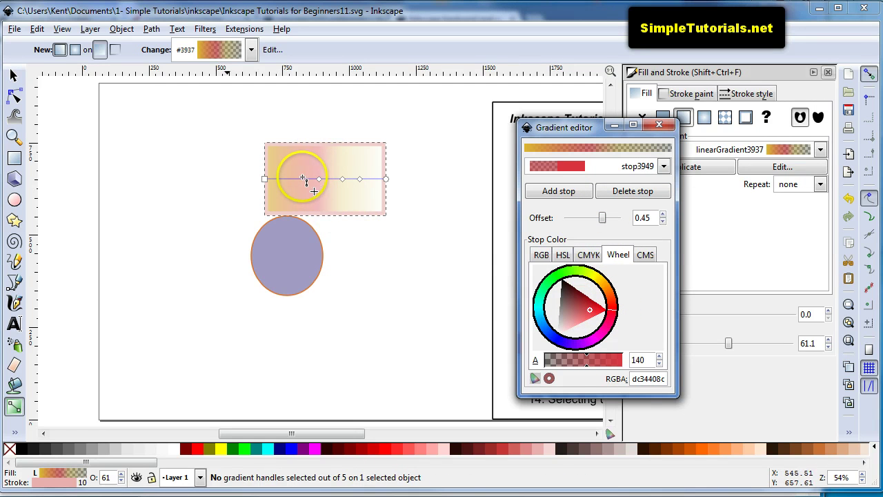
Colour the next mid stop green at offset 0.79 and close the gradient editor.
{"action": "left_click", "coordinate": [359, 179]}
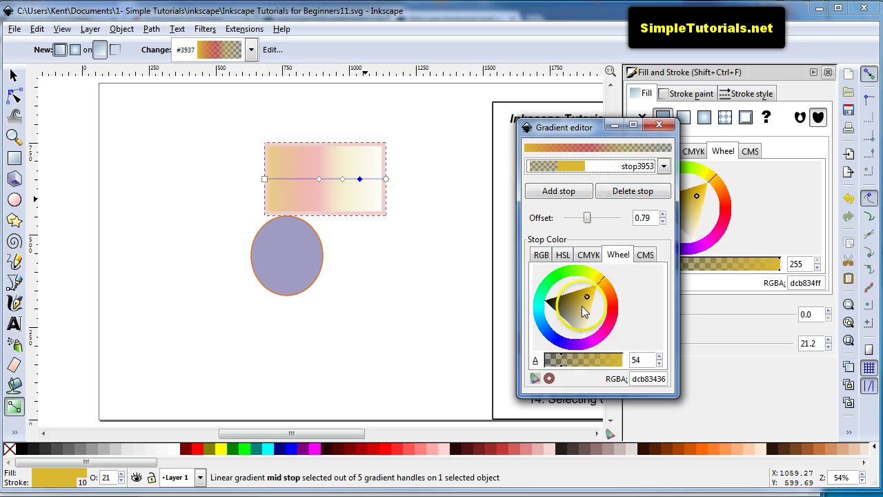
{"action": "left_click", "coordinate": [558, 276]}
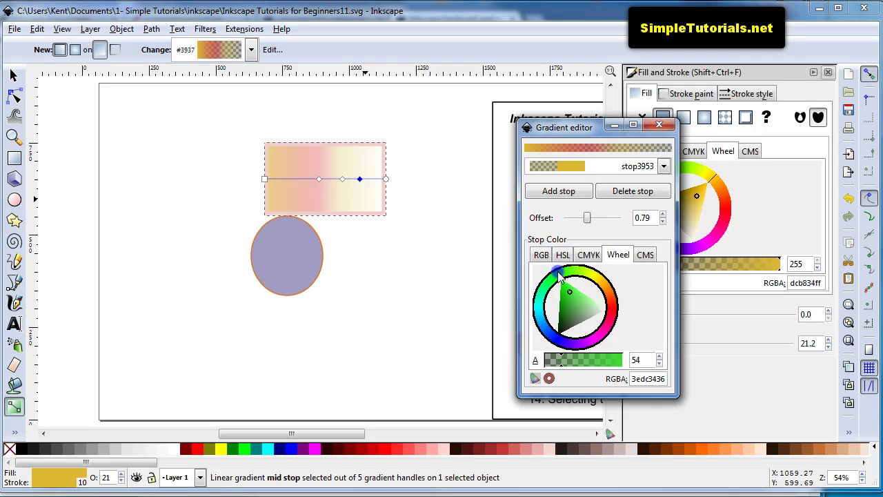
{"action": "left_click", "coordinate": [564, 293]}
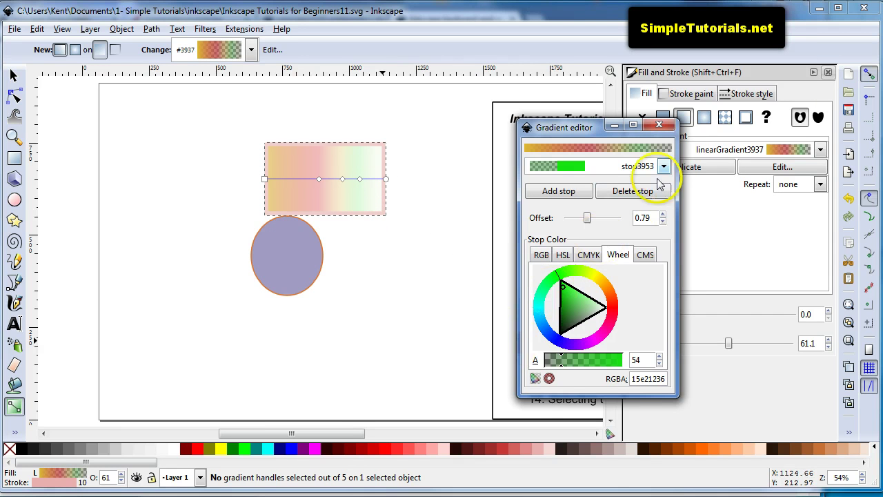
{"action": "left_click", "coordinate": [659, 124]}
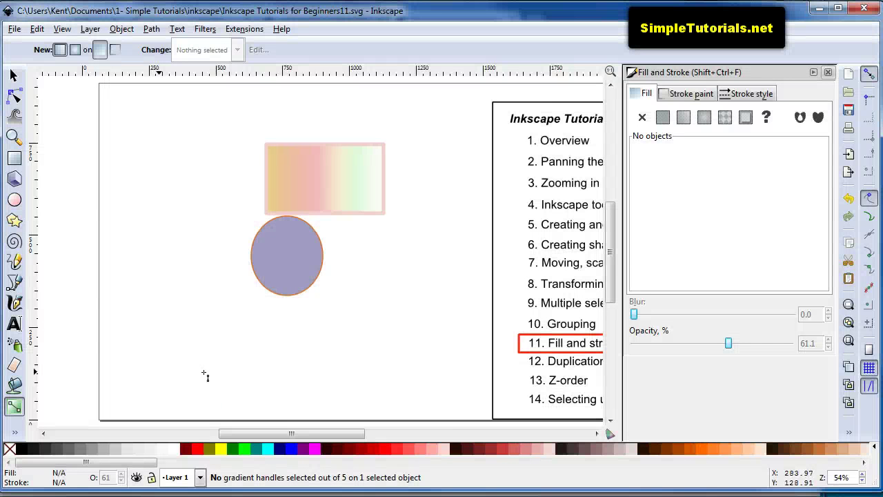
Close the docked Fill and Stroke panel to widen the canvas.
{"action": "left_click", "coordinate": [828, 72]}
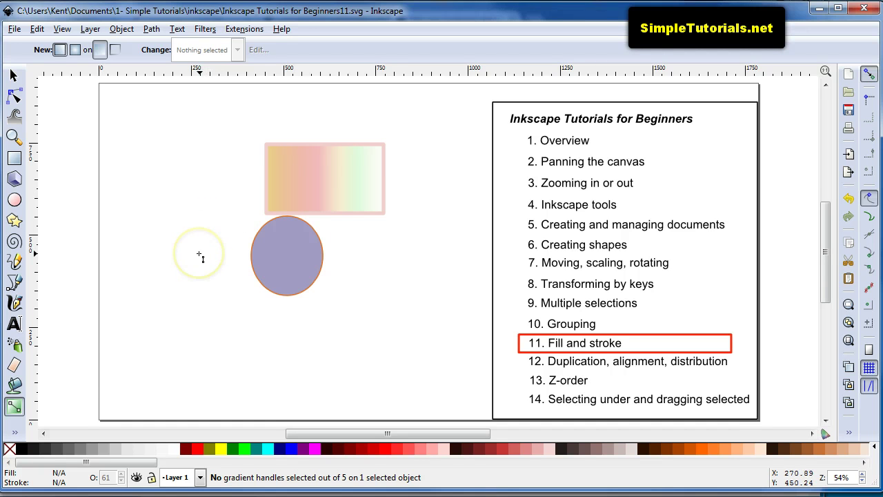
Pick the Dropper from the hidden tools, then select the ellipse with the Selector.
{"action": "left_click", "coordinate": [15, 431]}
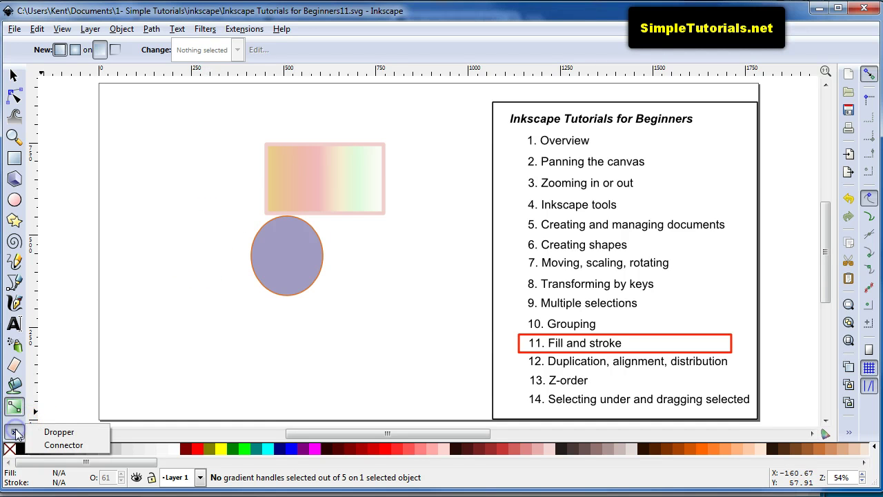
{"action": "left_click", "coordinate": [51, 429]}
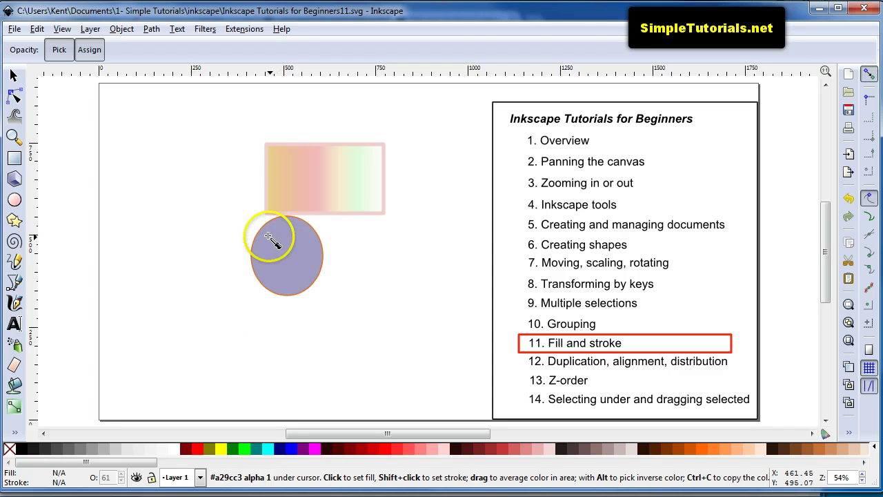
{"action": "left_click", "coordinate": [15, 75]}
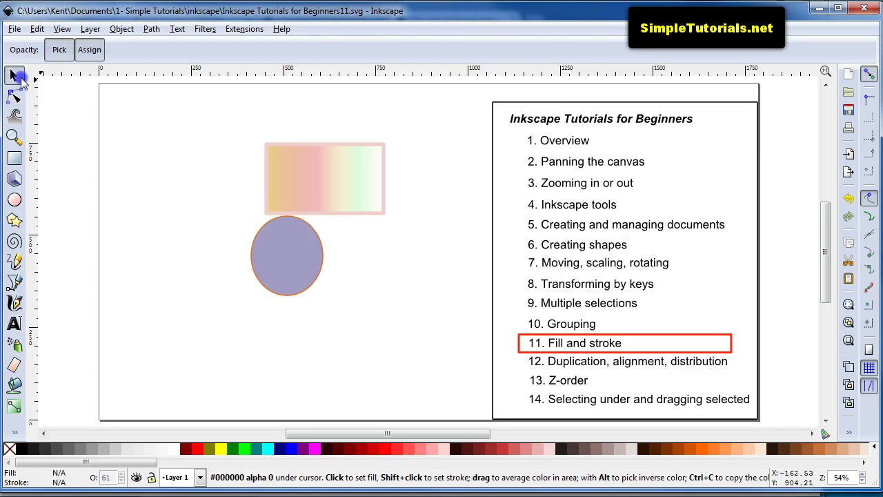
{"action": "left_click", "coordinate": [274, 245]}
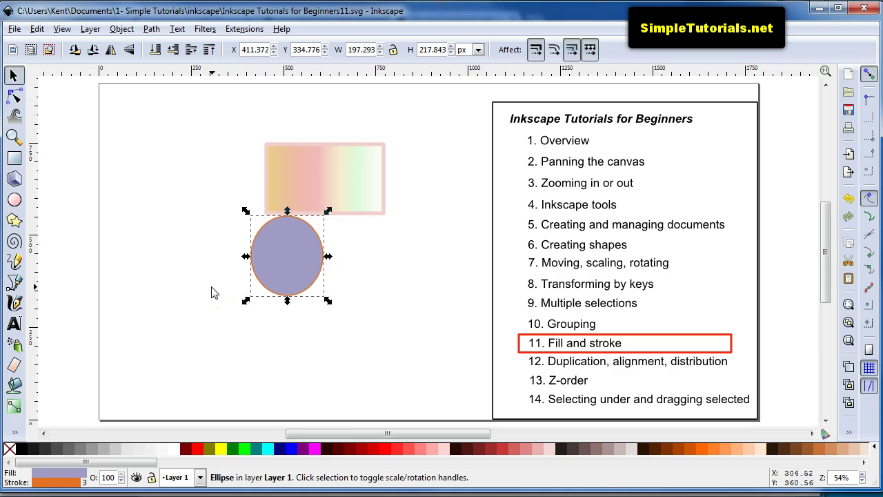
Sample pink, peach, orange, green, border and page colours with the Dropper onto the ellipse's fill.
{"action": "key", "text": "d"}
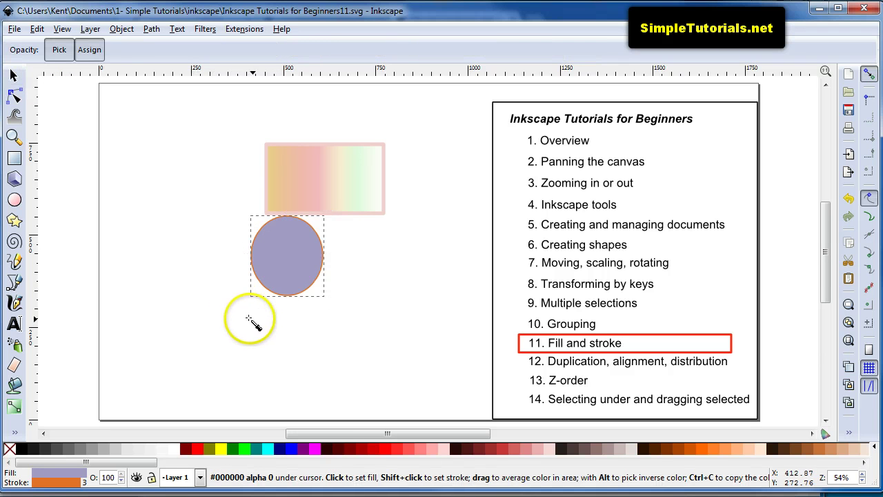
{"action": "left_click", "coordinate": [310, 174]}
{"action": "left_click", "coordinate": [289, 181]}
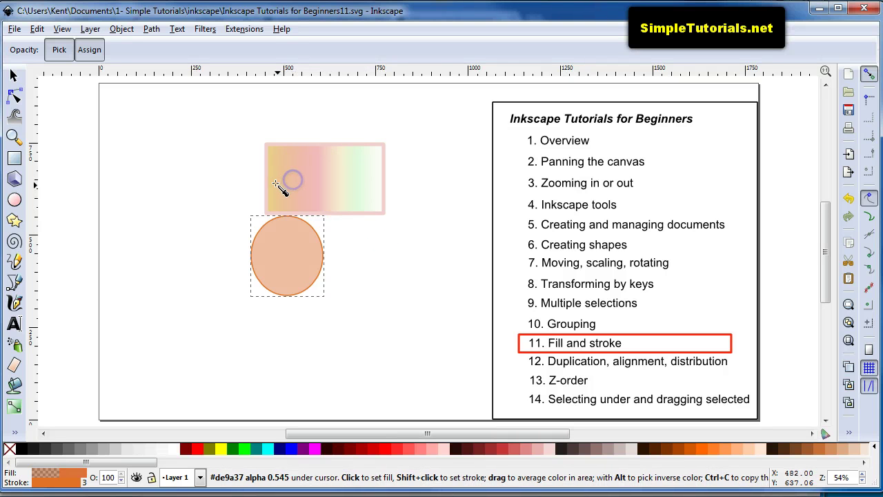
{"action": "left_click", "coordinate": [275, 184]}
{"action": "left_click", "coordinate": [327, 182]}
{"action": "left_click", "coordinate": [352, 178]}
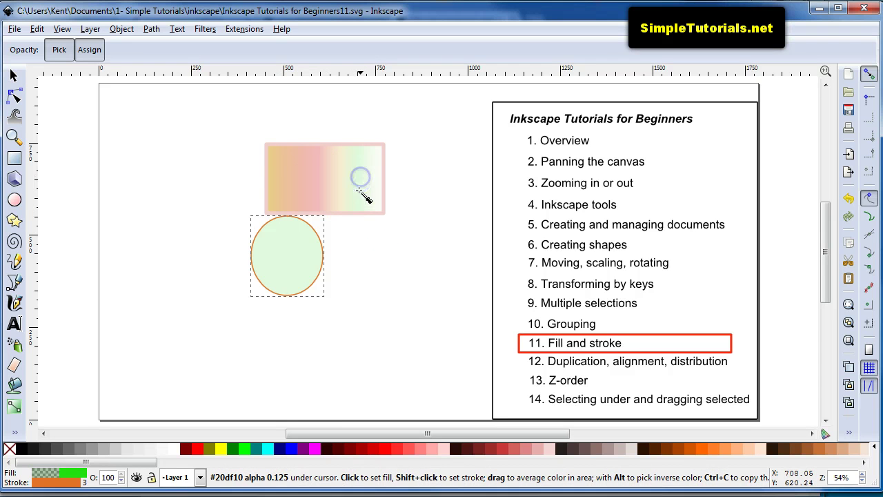
{"action": "left_click", "coordinate": [379, 181]}
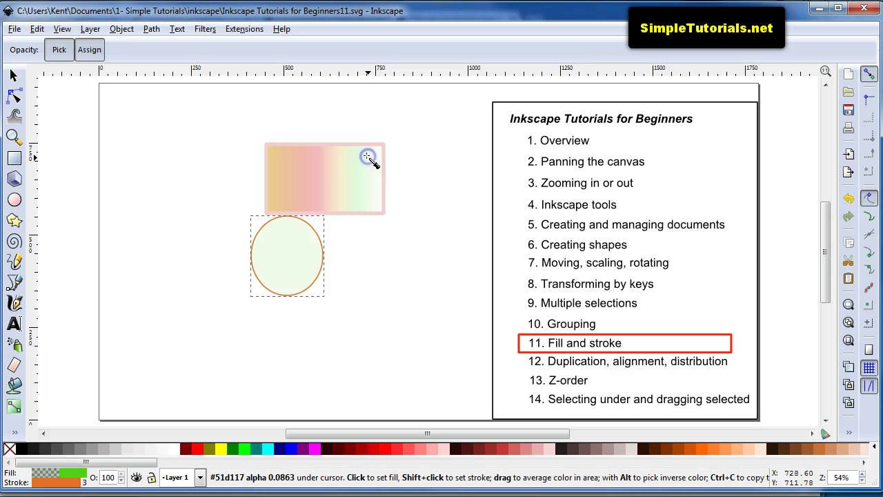
{"action": "left_click", "coordinate": [365, 182]}
{"action": "left_click", "coordinate": [352, 199]}
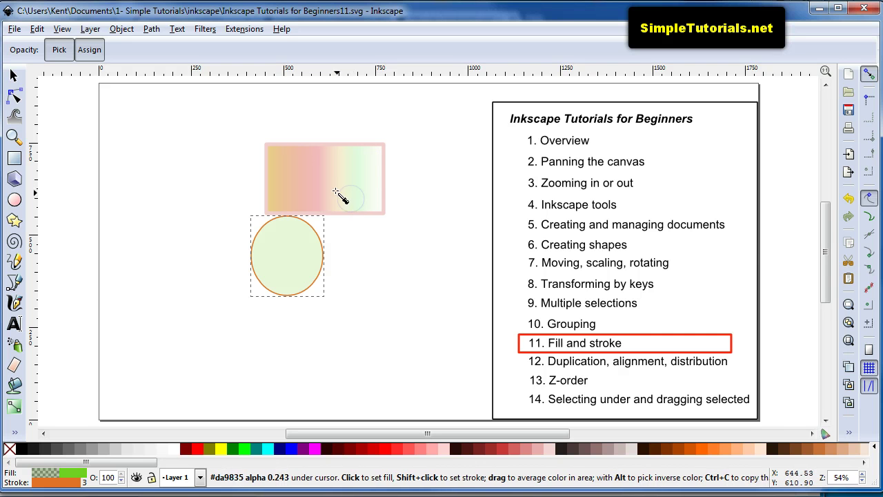
{"action": "left_click", "coordinate": [355, 171]}
{"action": "left_click", "coordinate": [369, 200]}
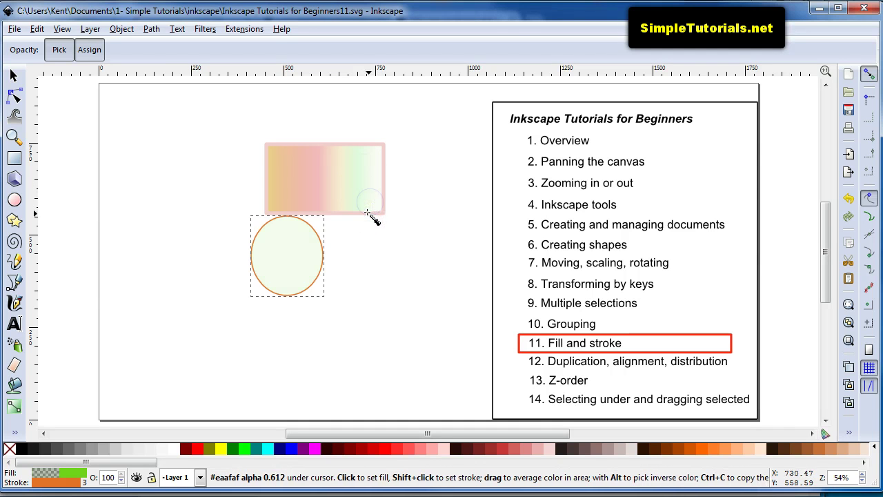
{"action": "left_click", "coordinate": [367, 212]}
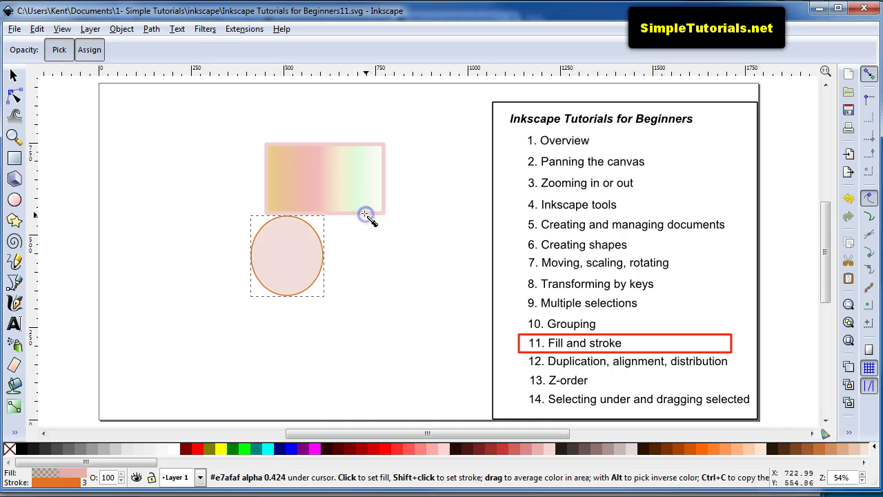
{"action": "left_click", "coordinate": [516, 340]}
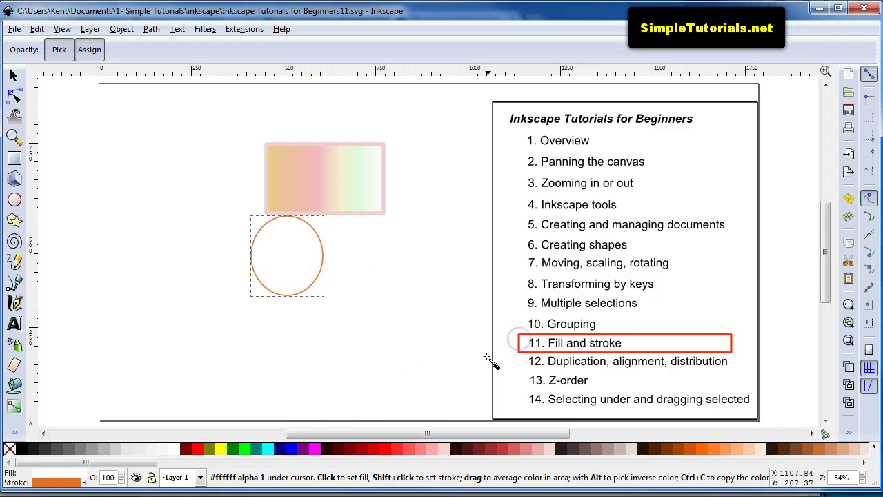
Set the ellipse's fill and outline to dark red #AA0000.
{"action": "left_click", "coordinate": [364, 450]}
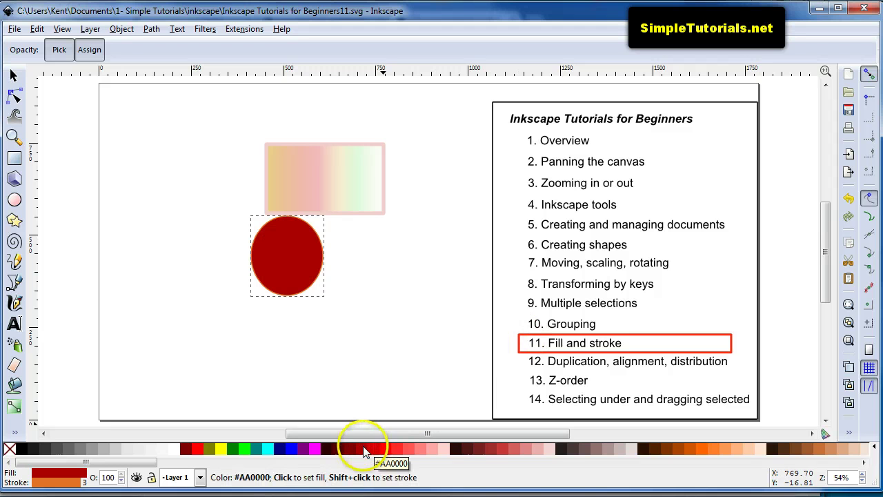
{"action": "left_click", "coordinate": [363, 450], "text": "shift"}
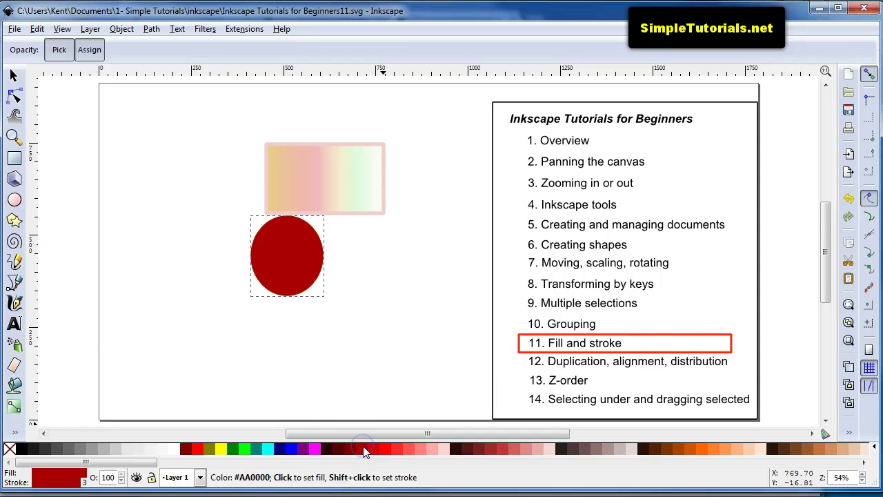
{"action": "key", "text": "F7"}
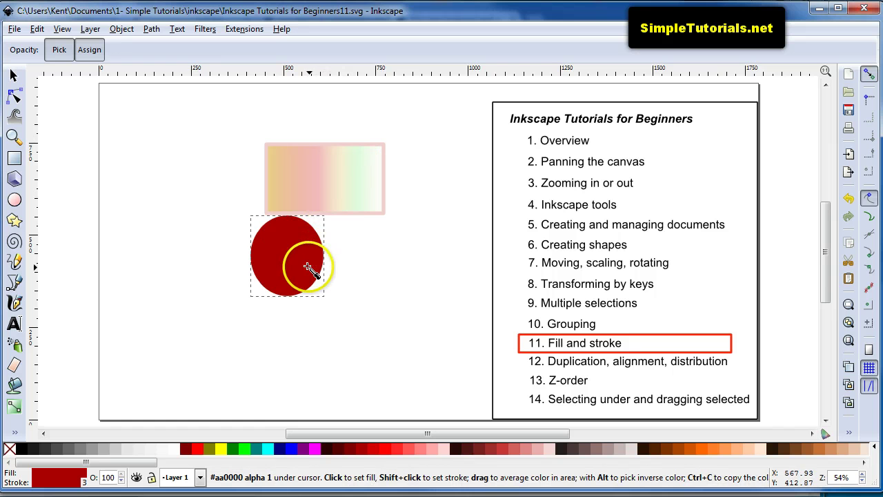
Fill the ellipse with cream sampled from the gradient rectangle.
{"action": "left_click", "coordinate": [317, 162]}
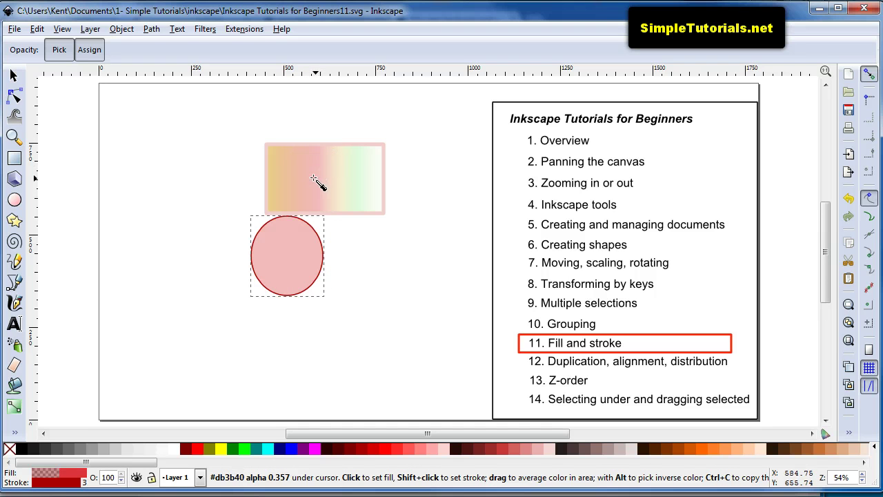
{"action": "left_click", "coordinate": [337, 181]}
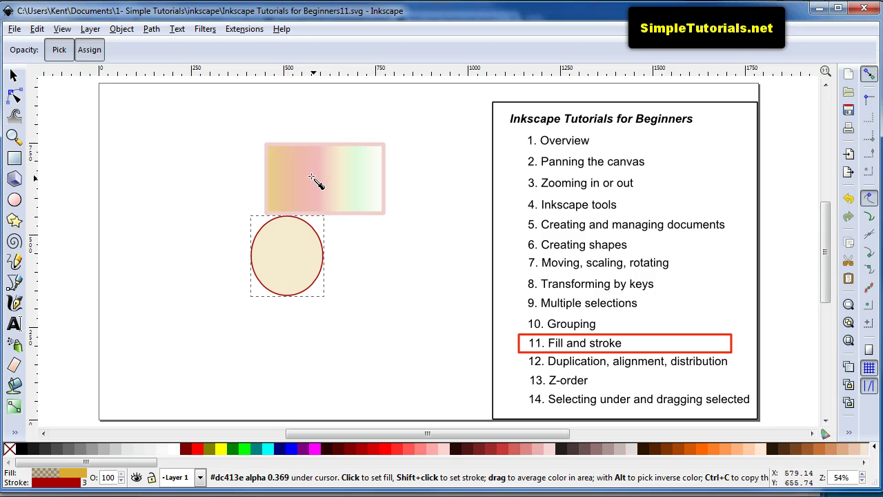
{"action": "left_click_drag", "start_coordinate": [312, 178], "coordinate": [278, 162]}
Set the ellipse's outline to pink sampled from the gradient, after trying orange and green.
{"action": "left_click", "coordinate": [279, 162], "text": "shift"}
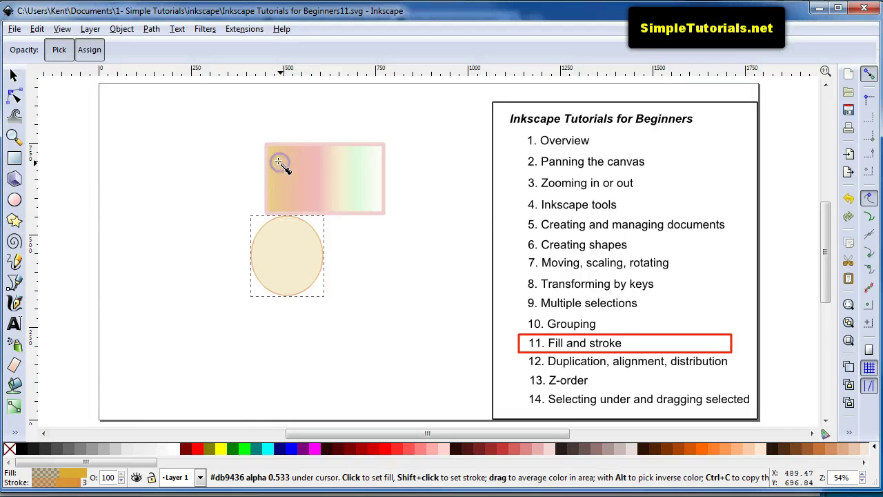
{"action": "left_click", "coordinate": [362, 170], "text": "shift"}
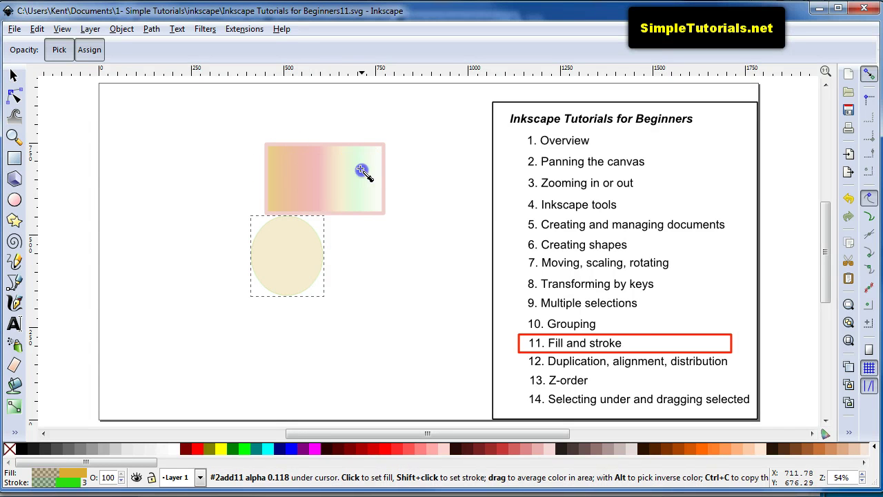
{"action": "left_click", "coordinate": [361, 192], "text": "shift"}
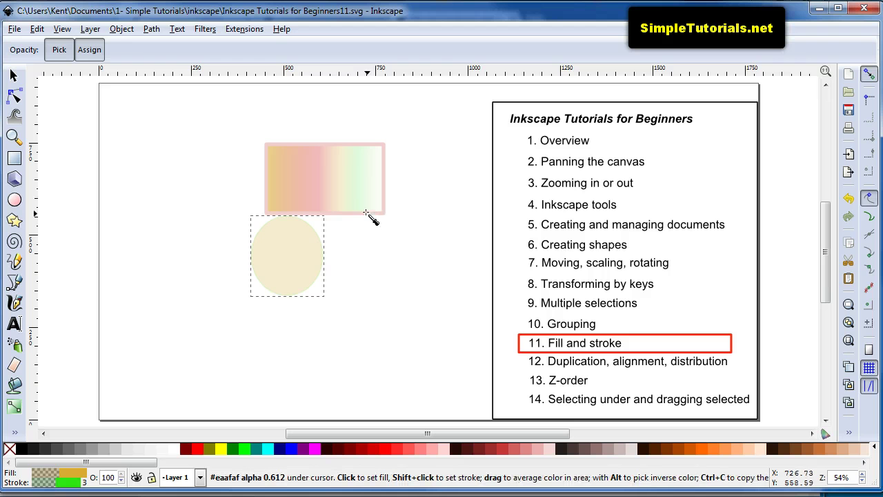
{"action": "left_click", "coordinate": [367, 213], "text": "shift"}
{"action": "left_click_drag", "start_coordinate": [367, 212], "coordinate": [353, 171]}
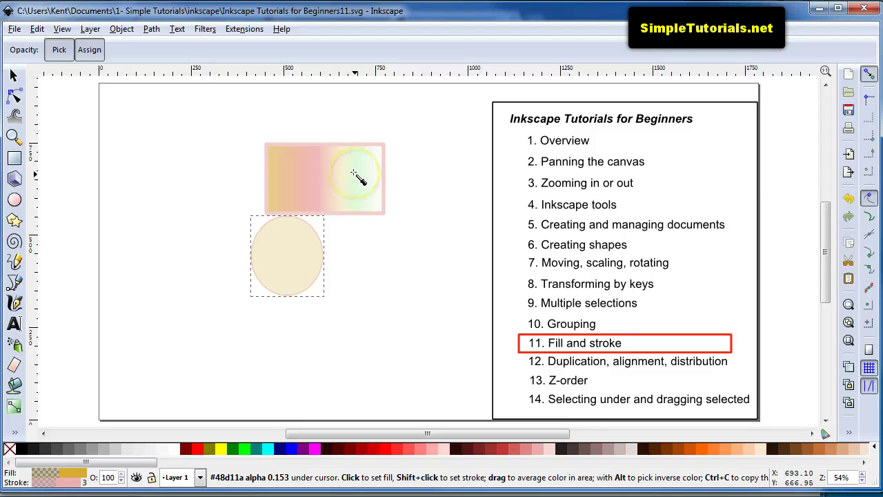